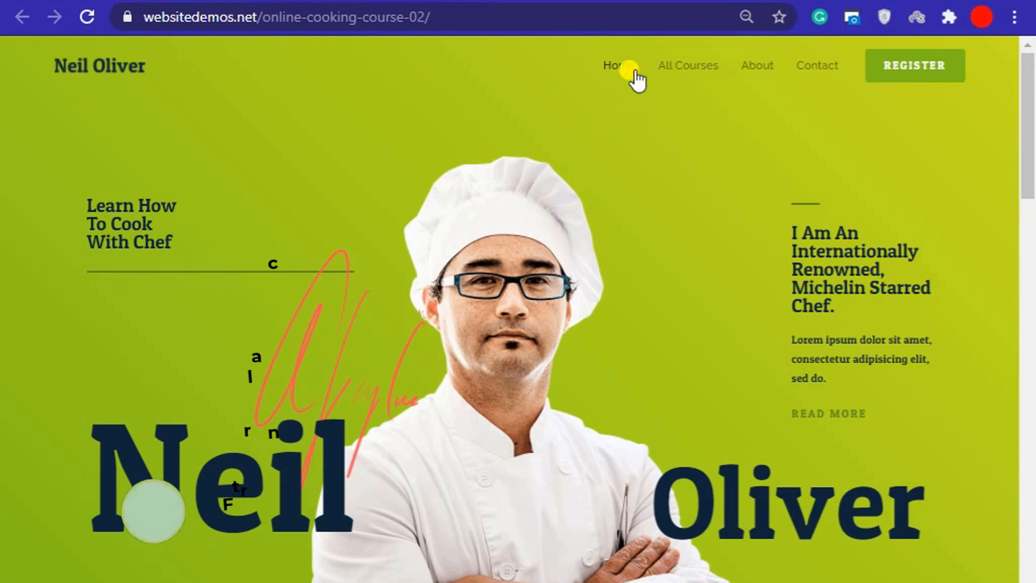
- Examine the hero banner, the Featured Courses section and the Courses section of the cooking course home page
scroll(495, 460, down, 1)
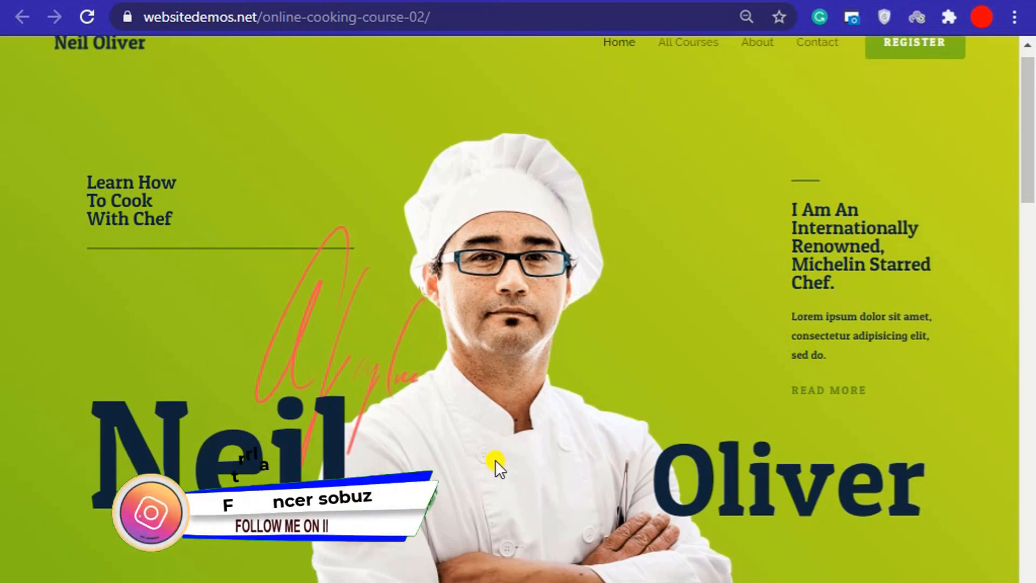
scroll(494, 460, down, 9)
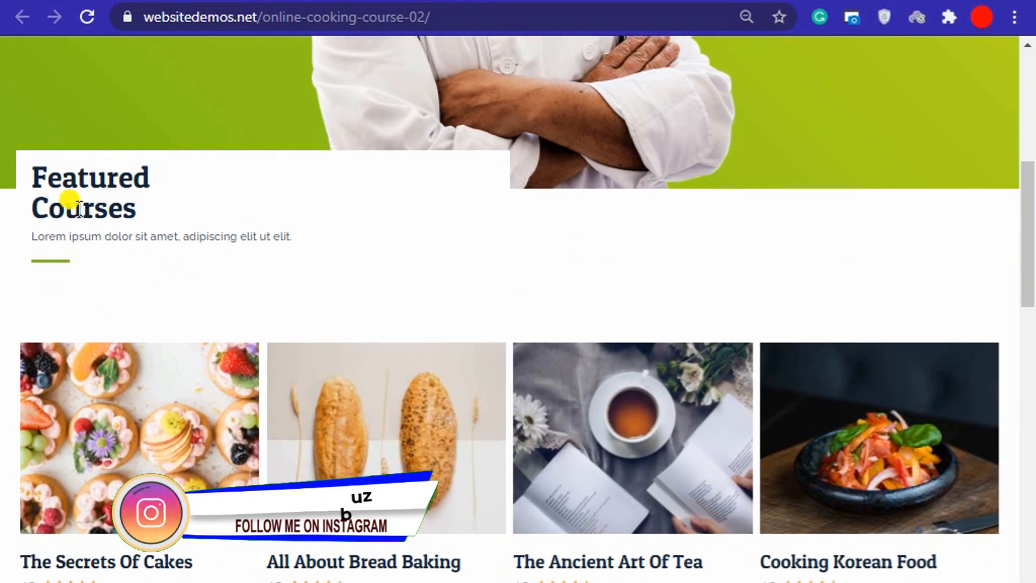
drag(30, 199, 116, 199)
click(229, 200)
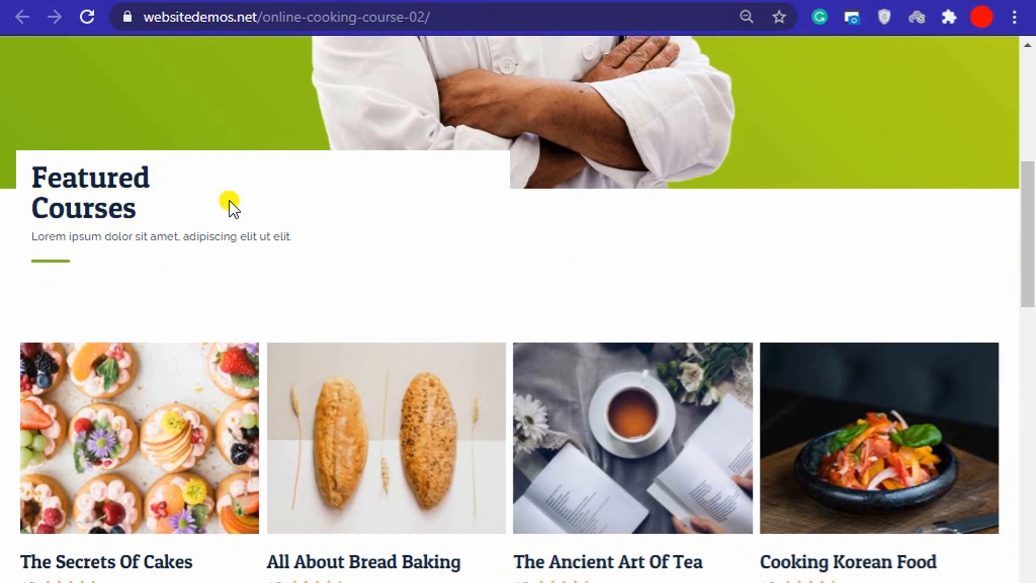
scroll(268, 203, down, 4)
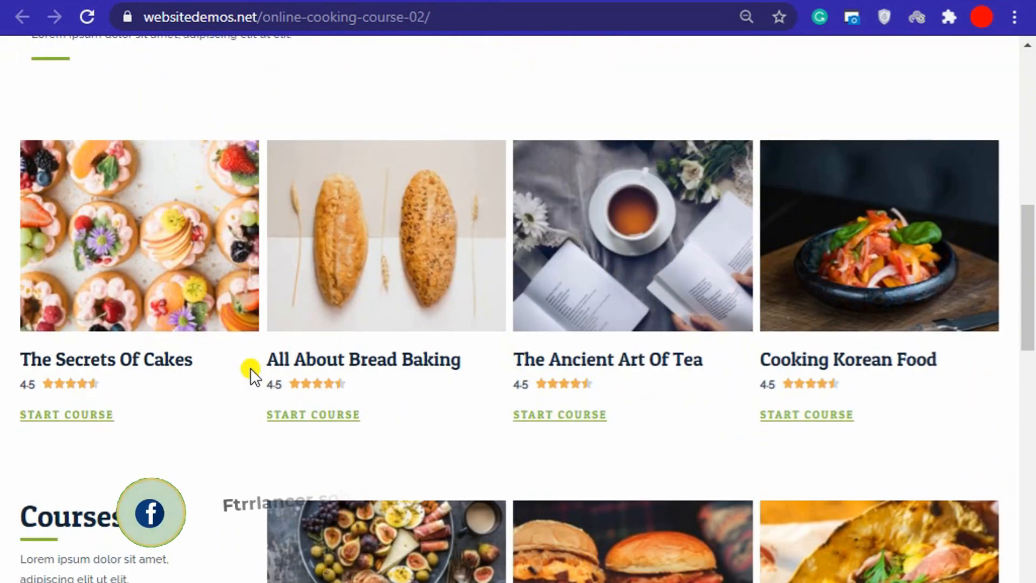
drag(251, 368, 468, 359)
click(423, 397)
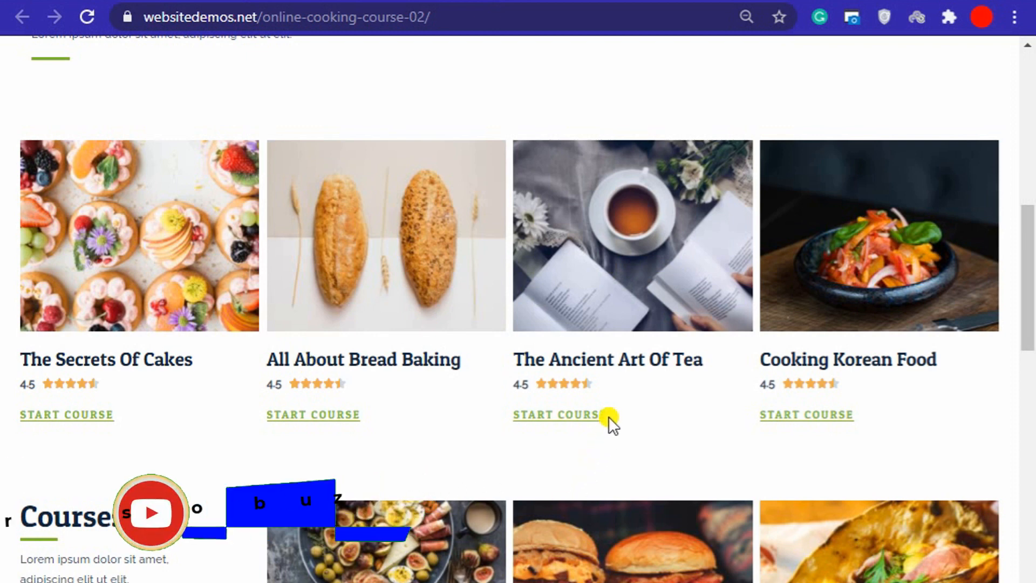
scroll(608, 416, down, 1)
scroll(608, 416, up, 1)
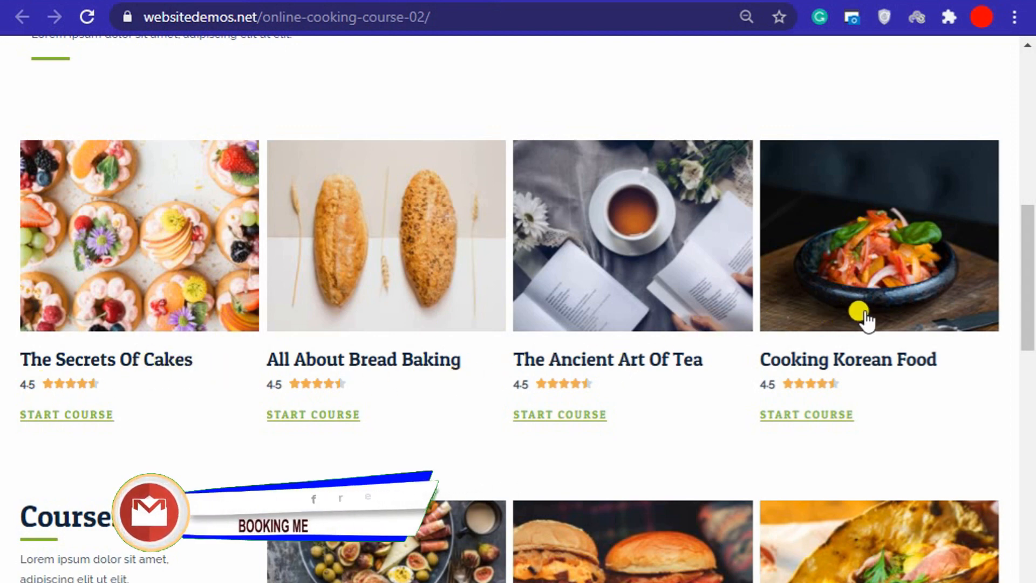
scroll(821, 577, down, 3)
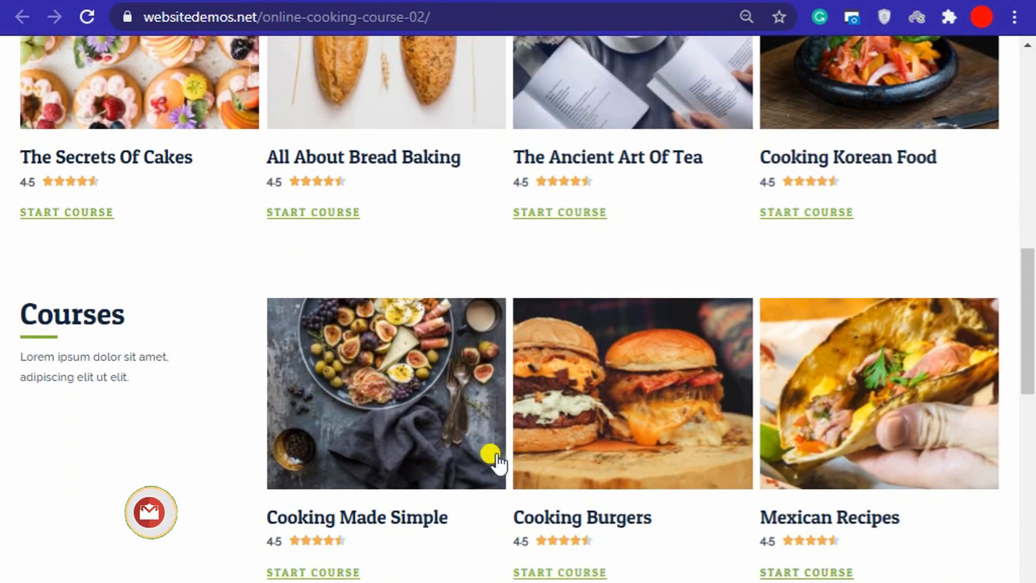
- Examine the Testimonials section of the home page, including its heading and the first review text
scroll(478, 455, down, 5)
scroll(508, 454, down, 2)
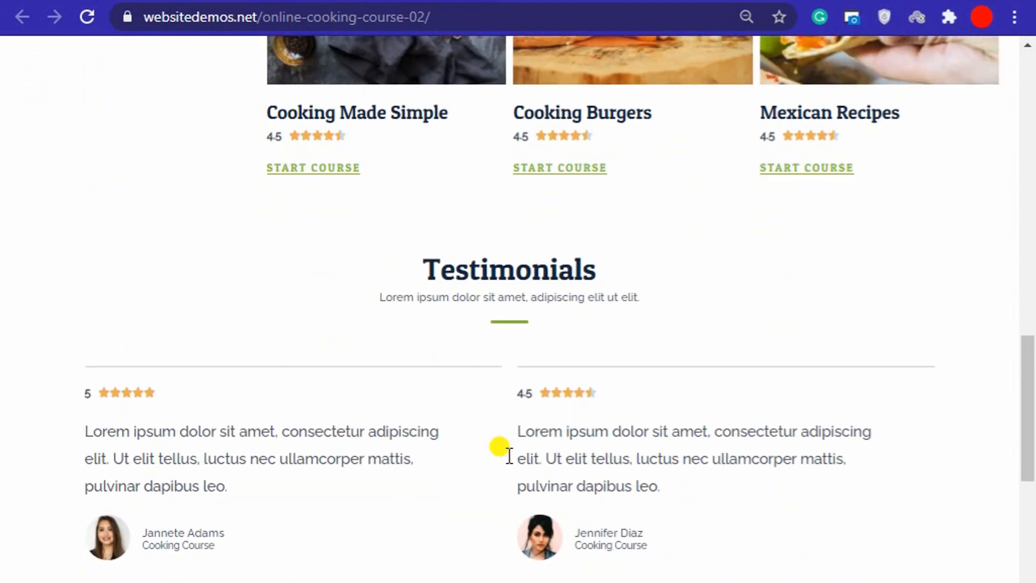
drag(426, 275, 600, 264)
click(717, 266)
scroll(401, 441, down, 2)
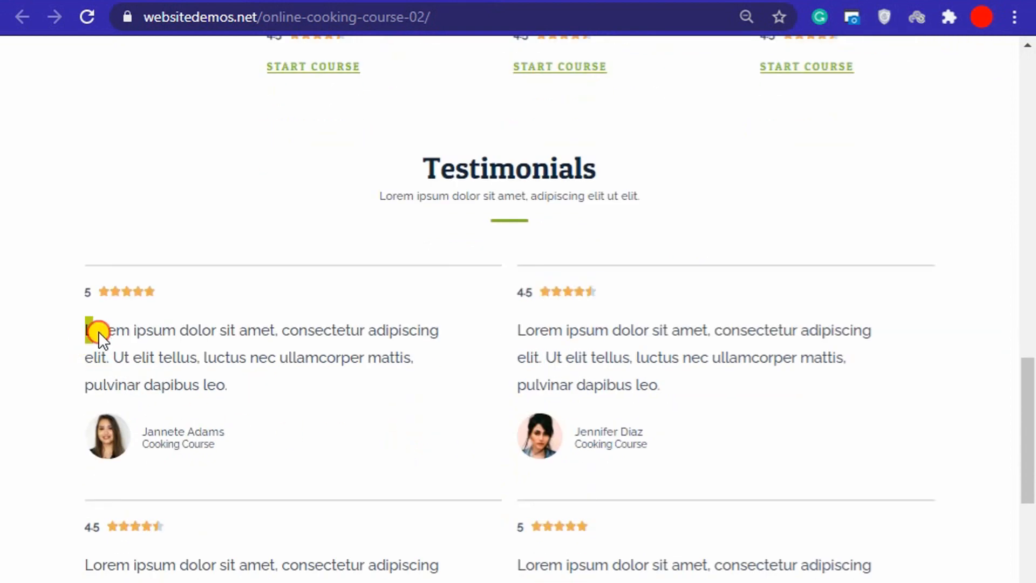
drag(98, 331, 241, 384)
click(718, 382)
drag(79, 324, 304, 382)
click(471, 394)
- Review the home page again from the top, covering the hero banner, Featured Courses and the Courses heading
scroll(529, 302, up, 20)
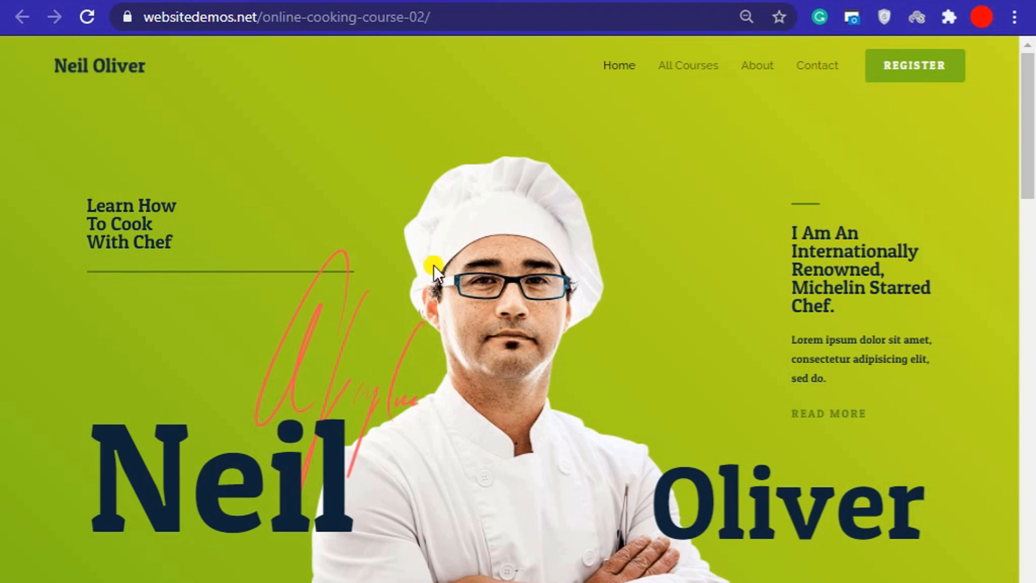
scroll(516, 432, down, 10)
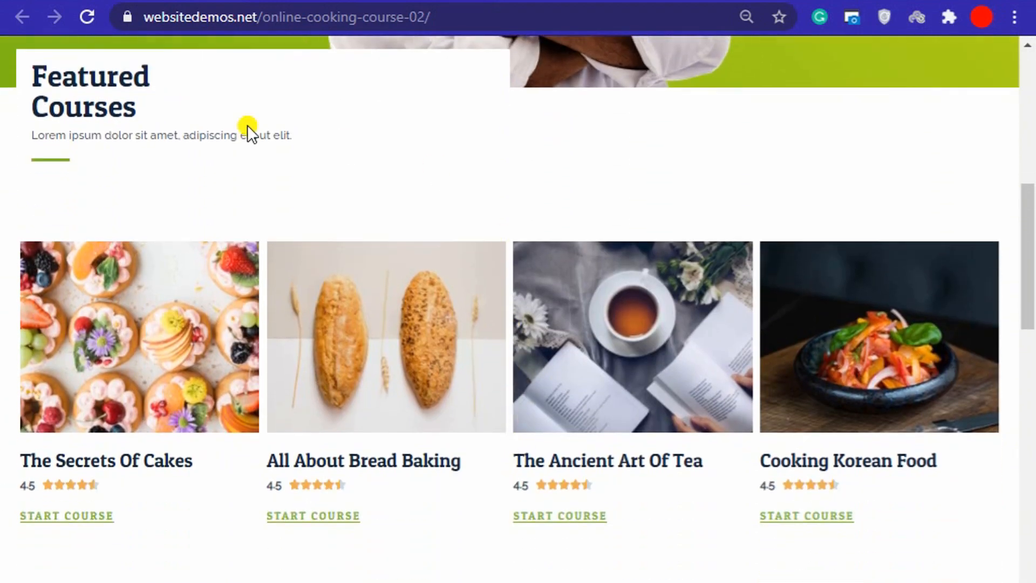
drag(30, 95, 147, 108)
click(312, 105)
scroll(864, 369, down, 2)
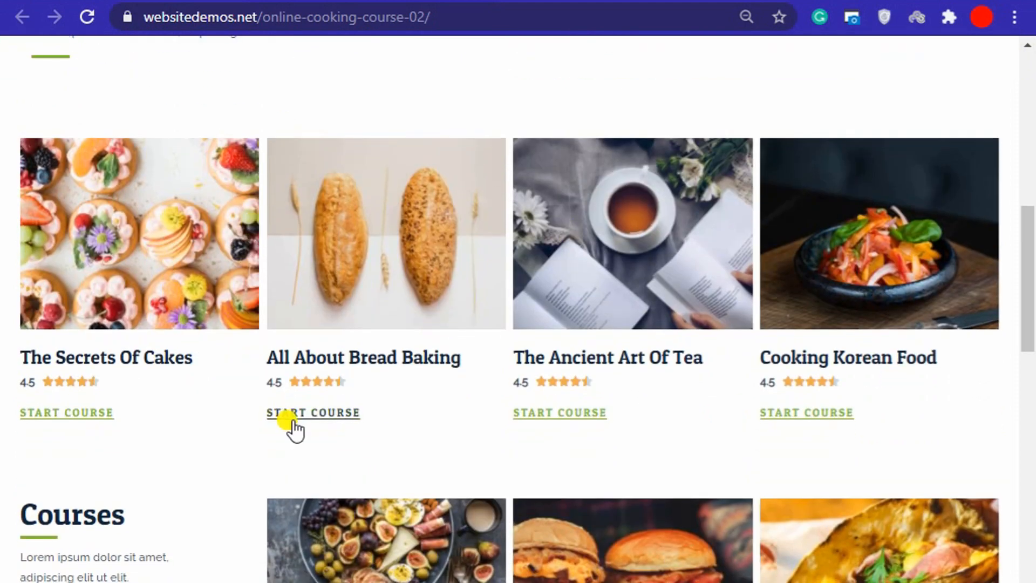
scroll(292, 426, down, 4)
drag(14, 309, 176, 311)
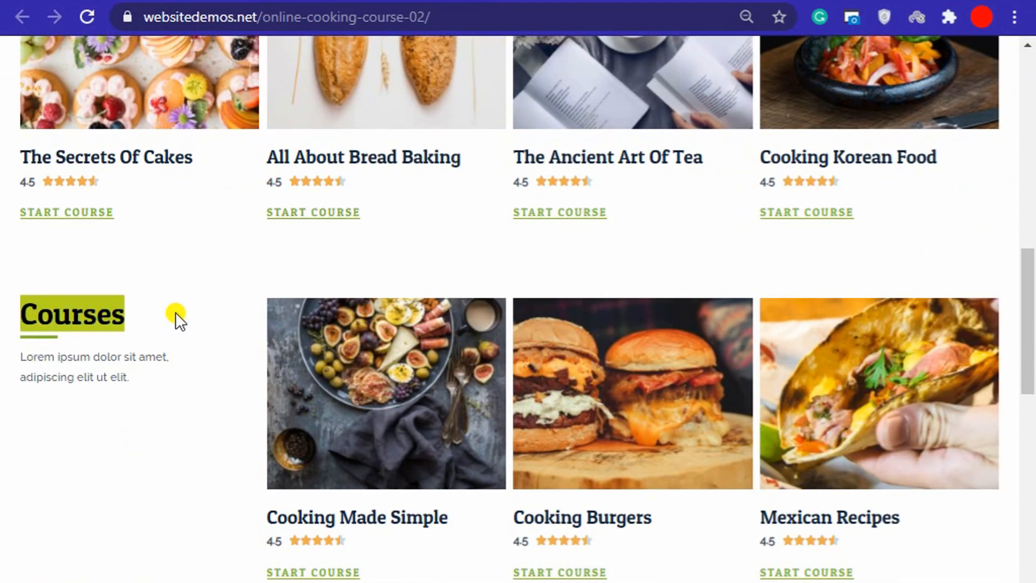
click(176, 312)
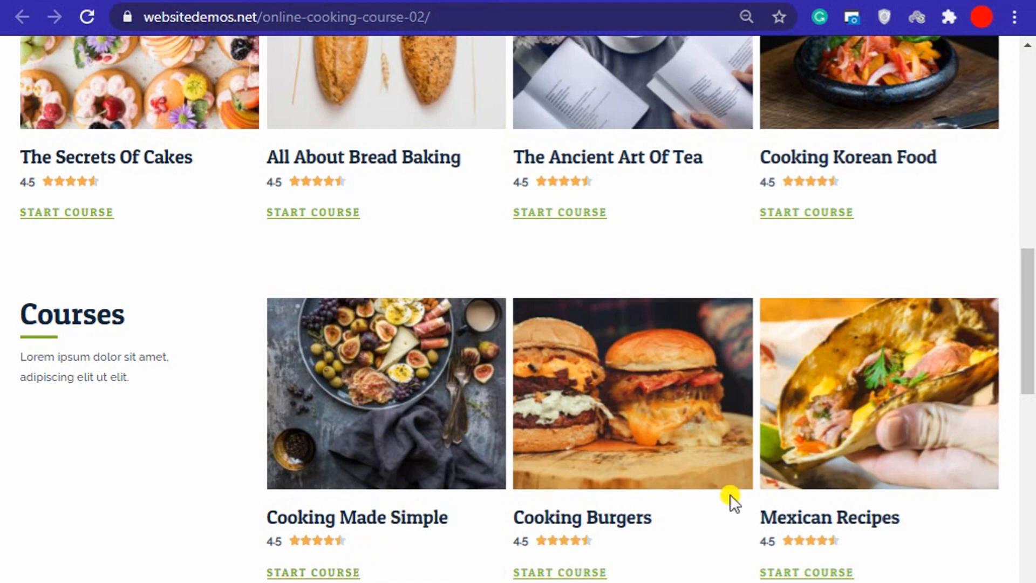
- Look over the remaining course cards and all four student reviews in the home page's Testimonials section
scroll(509, 502, down, 5)
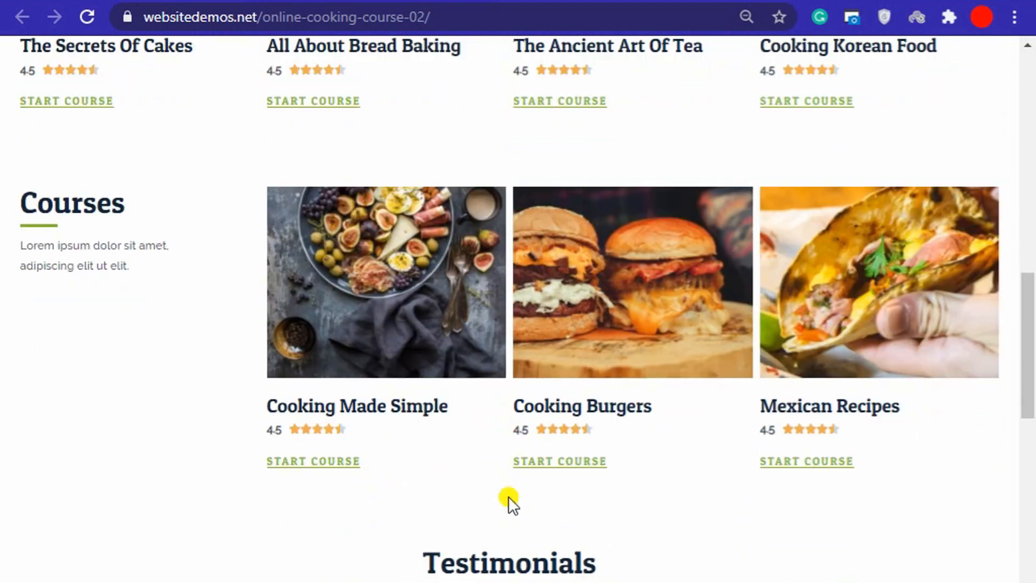
drag(429, 371, 598, 373)
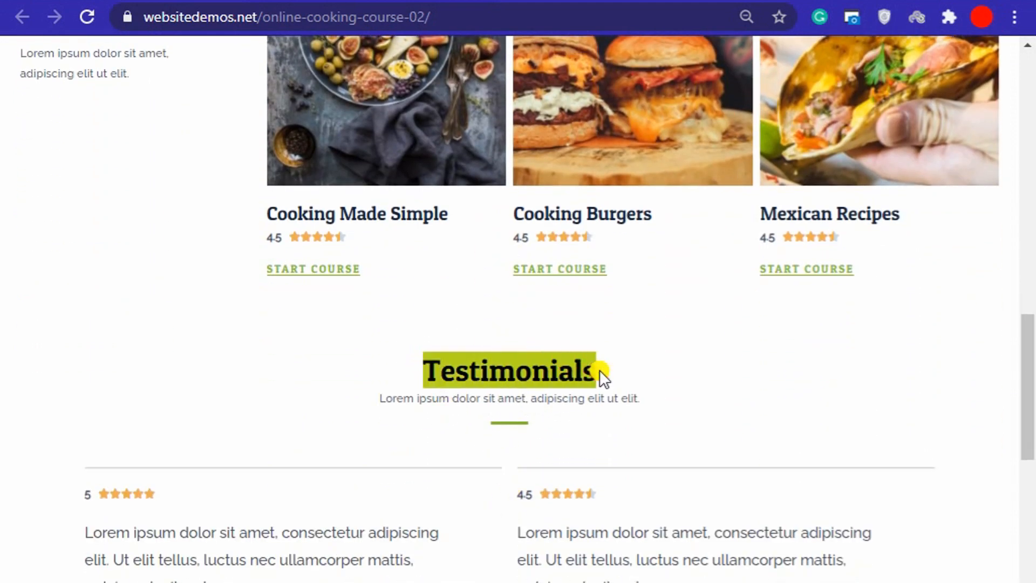
click(629, 379)
scroll(630, 379, down, 2)
scroll(630, 377, down, 3)
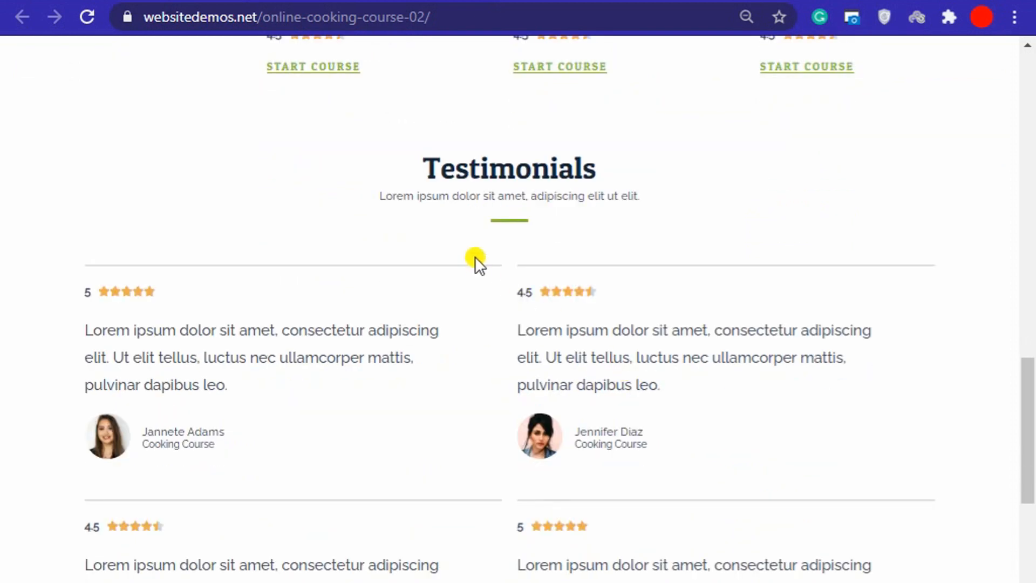
drag(87, 329, 154, 348)
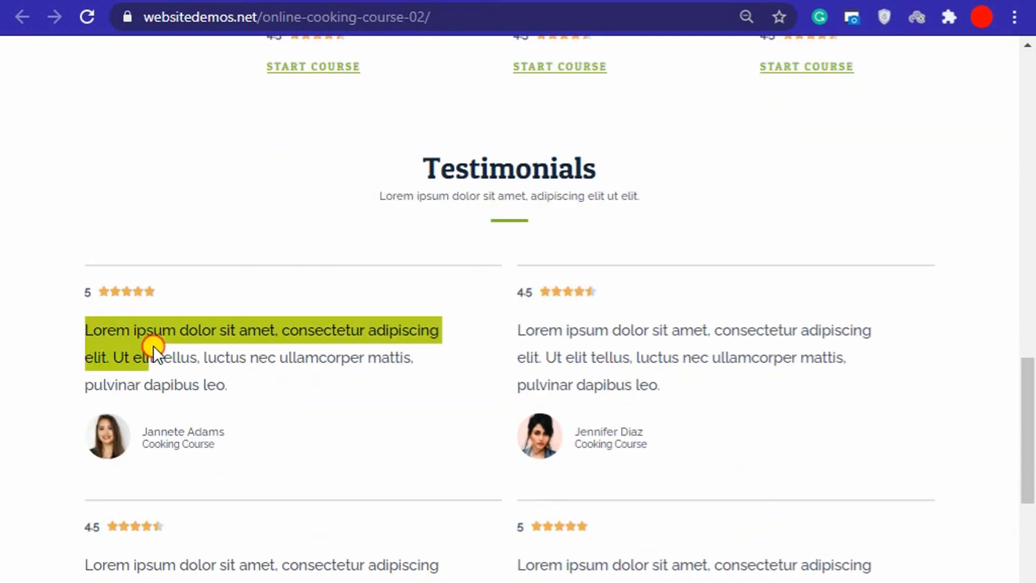
drag(266, 365, 291, 377)
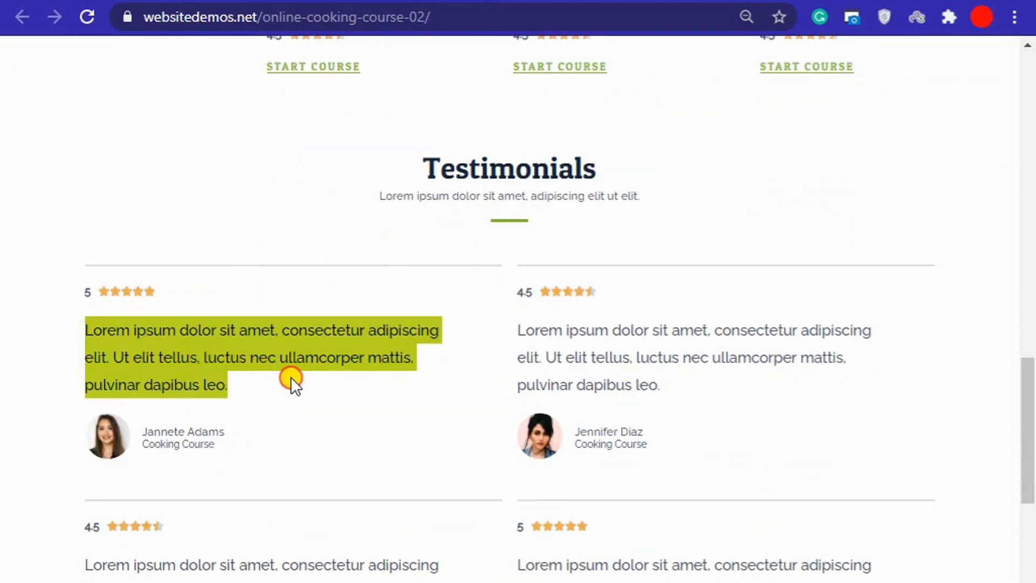
click(455, 447)
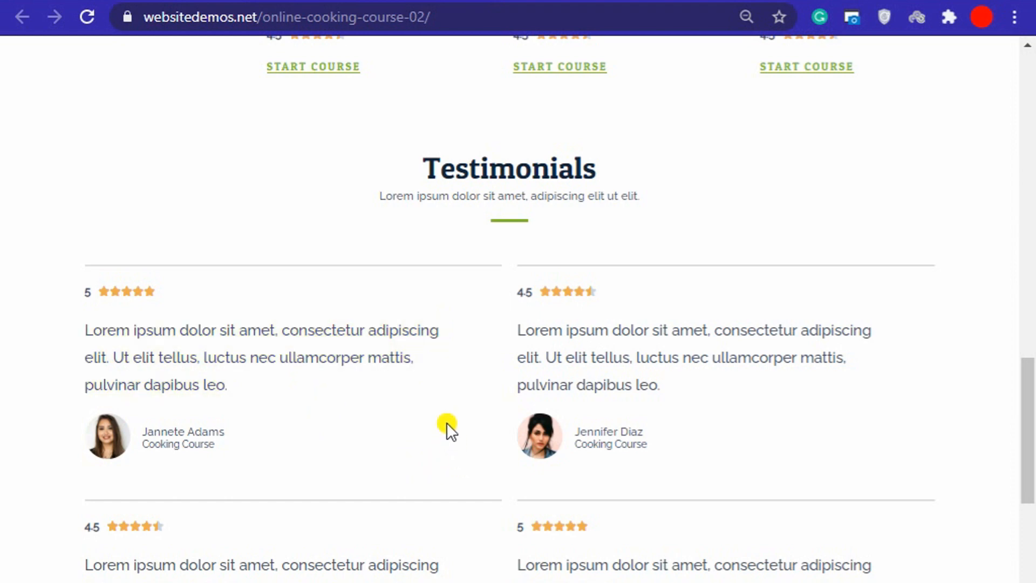
scroll(446, 422, down, 2)
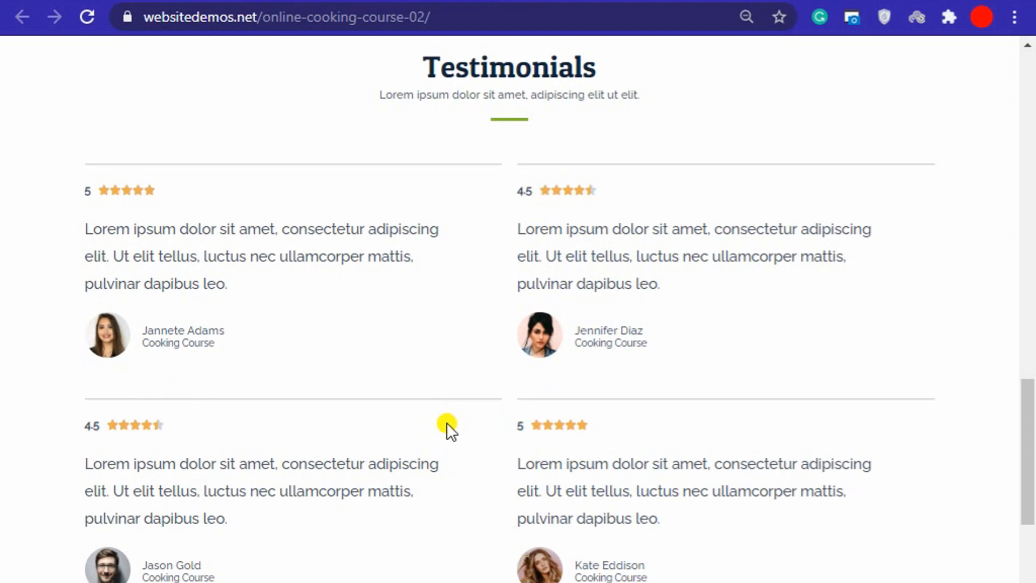
scroll(446, 422, down, 2)
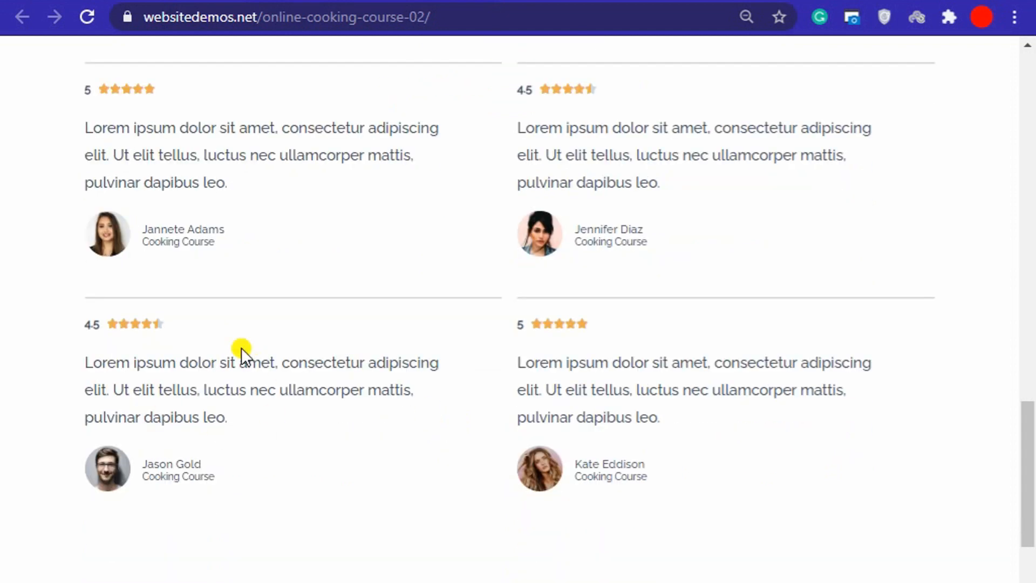
- Examine the Features section's four items and the footer with its subscribe form, course links and social links
scroll(451, 367, down, 3)
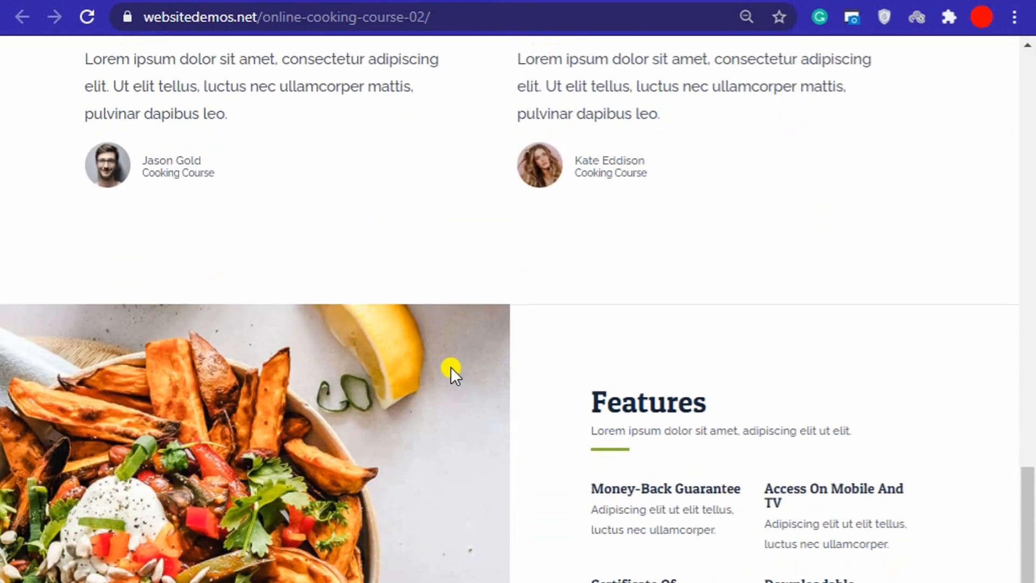
scroll(452, 372, down, 2)
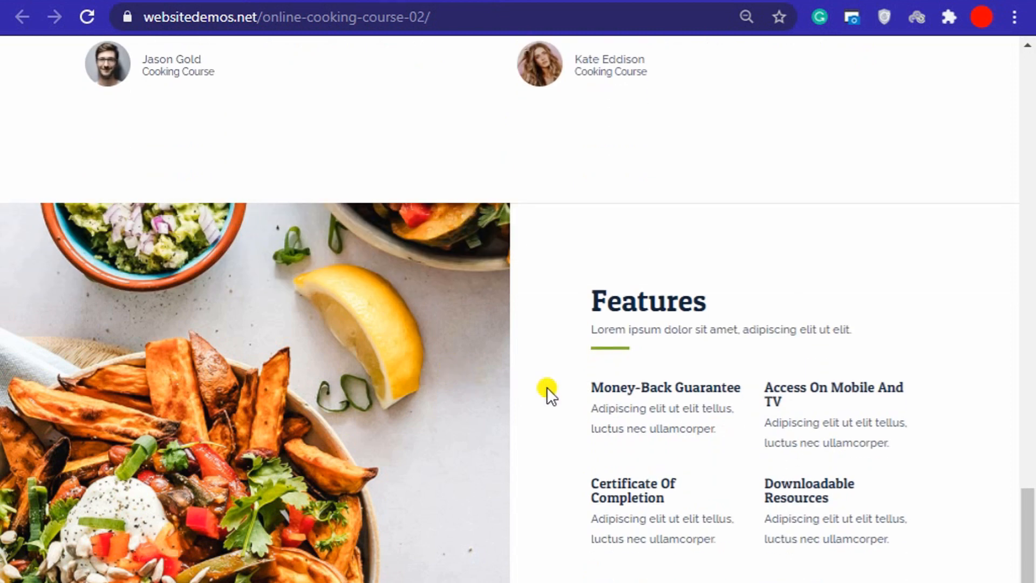
drag(583, 374, 707, 511)
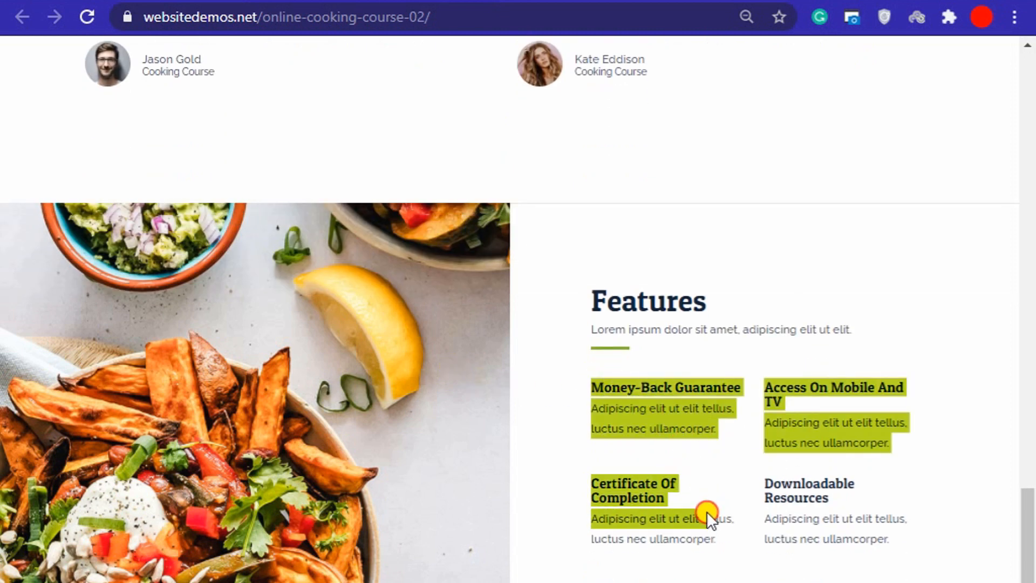
click(746, 507)
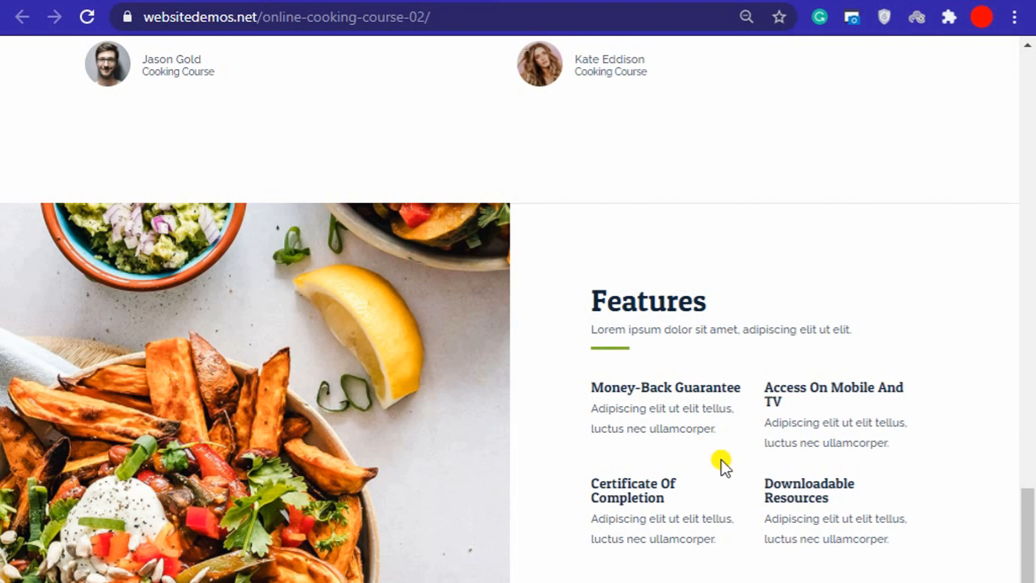
scroll(721, 460, down, 5)
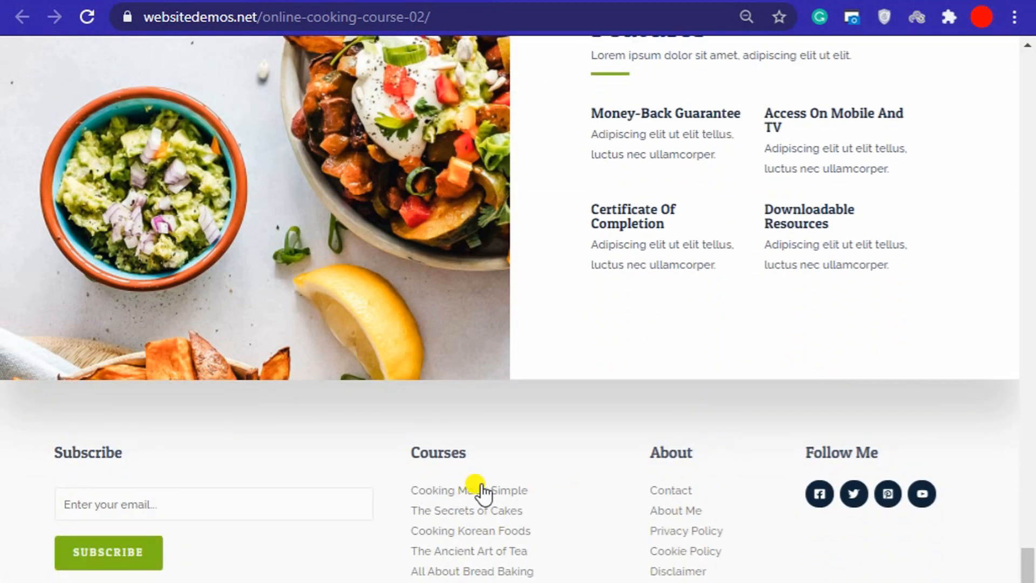
- Open the All Courses page from the site navigation and view its Courses banner and Featured Courses section
scroll(570, 442, up, 20)
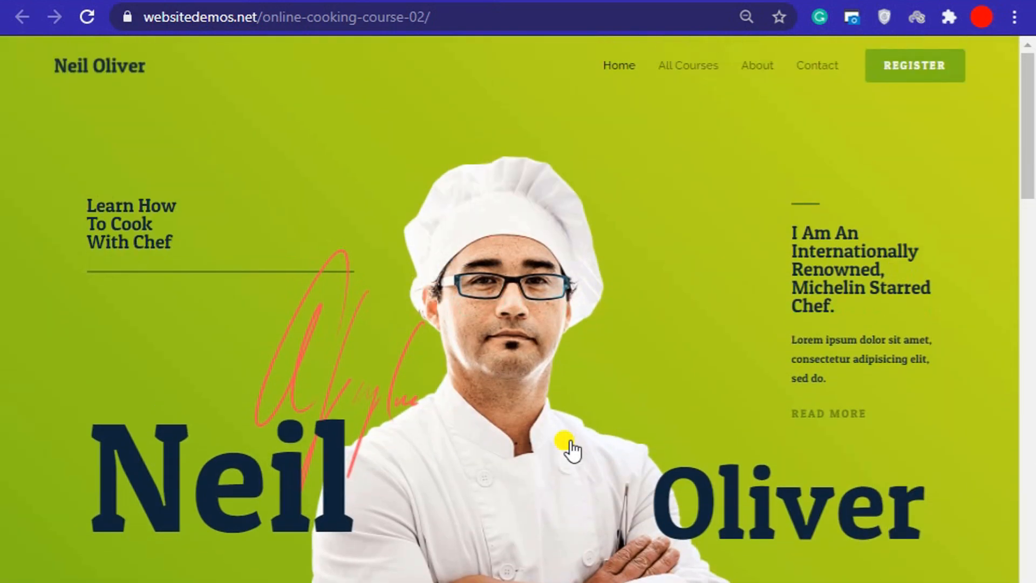
click(671, 75)
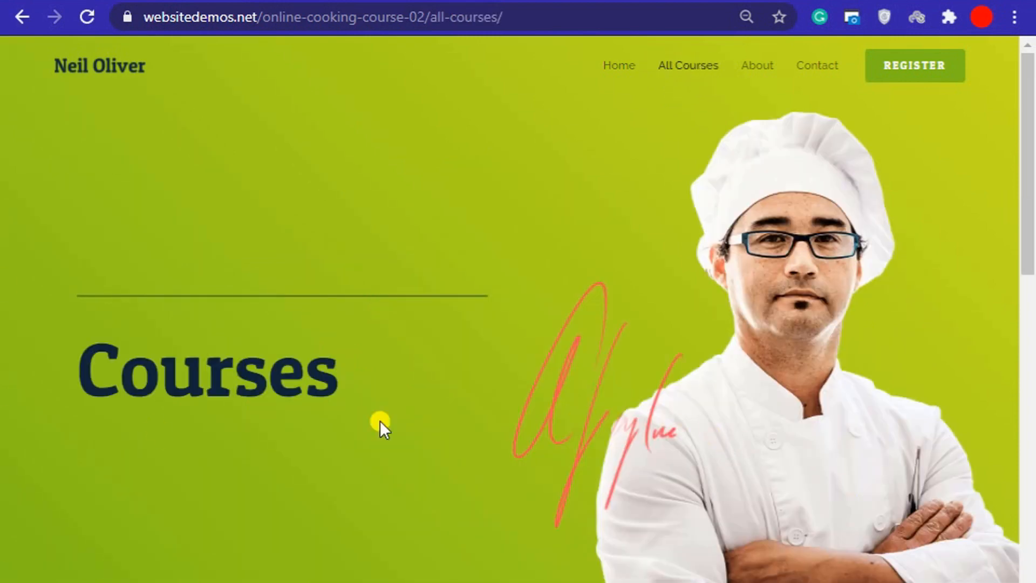
drag(108, 386, 398, 397)
scroll(404, 400, down, 7)
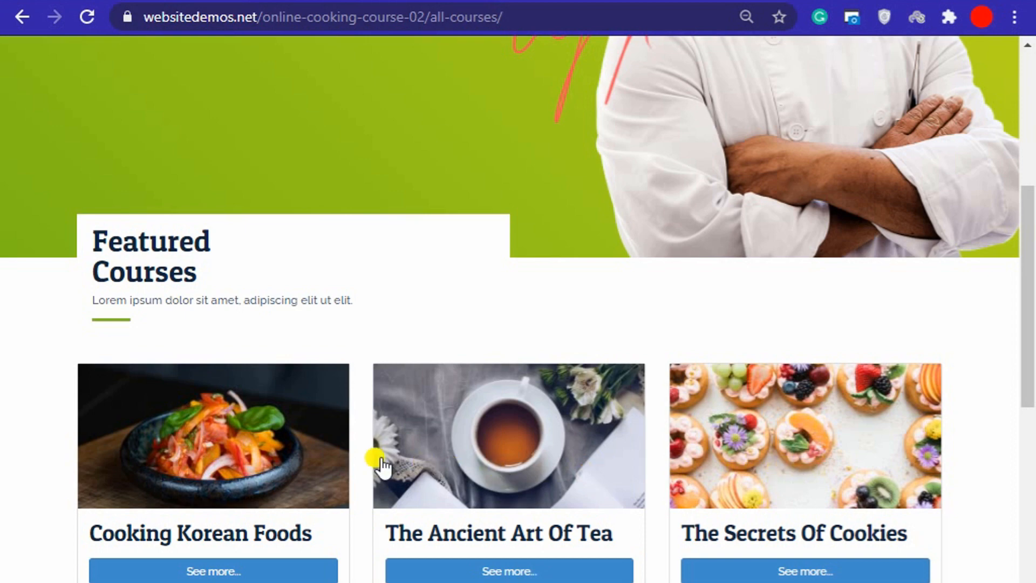
- Examine the course cards and the Testimonials section on the All Courses page, and return to the page's top
scroll(456, 484, down, 5)
scroll(456, 484, down, 3)
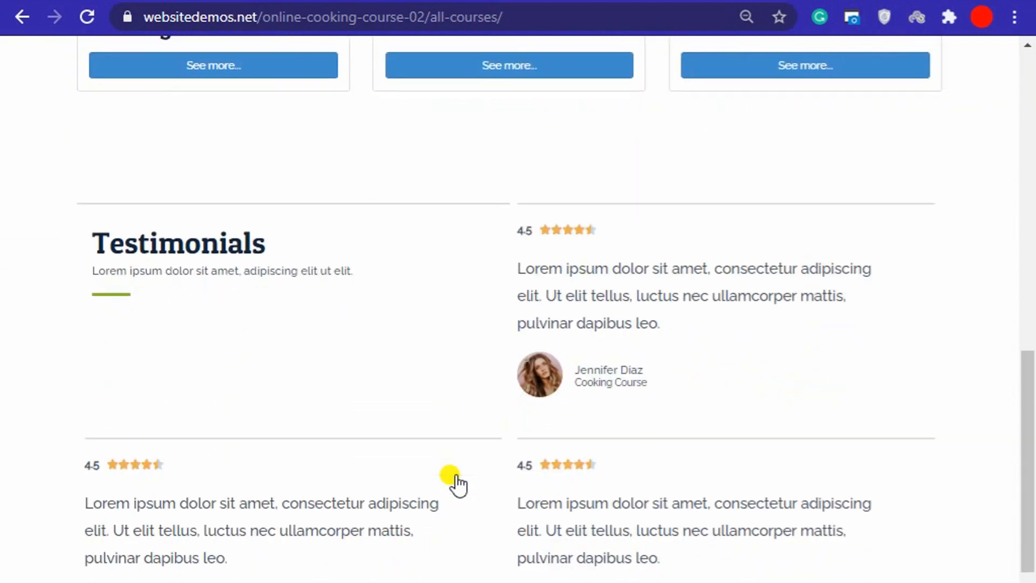
drag(115, 258, 267, 244)
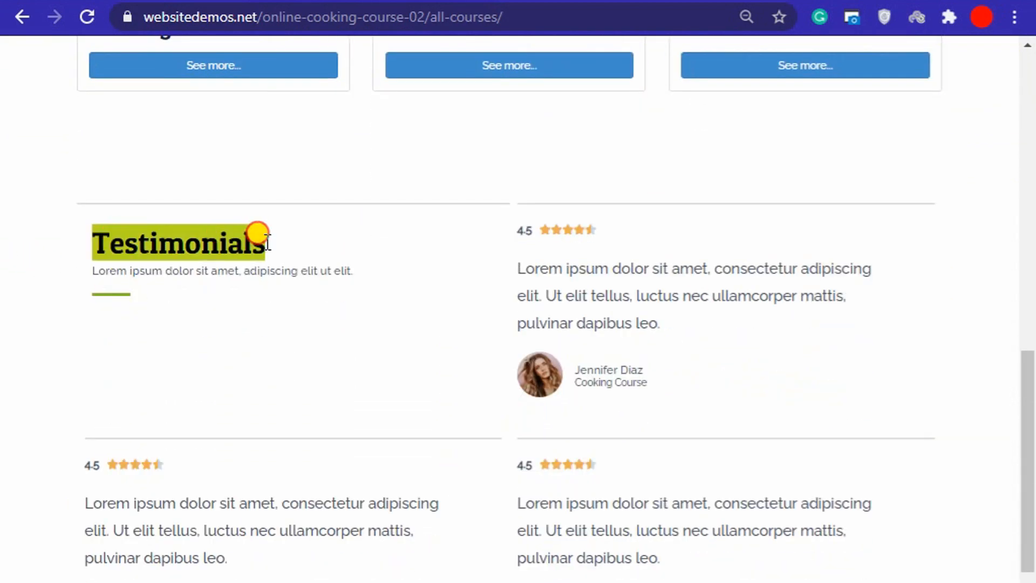
click(371, 248)
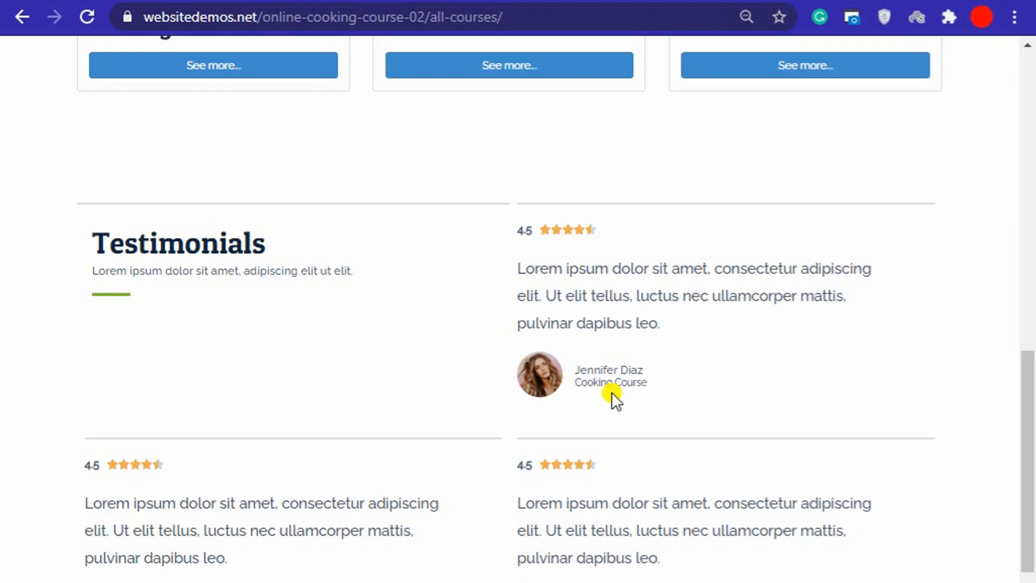
scroll(611, 391, down, 5)
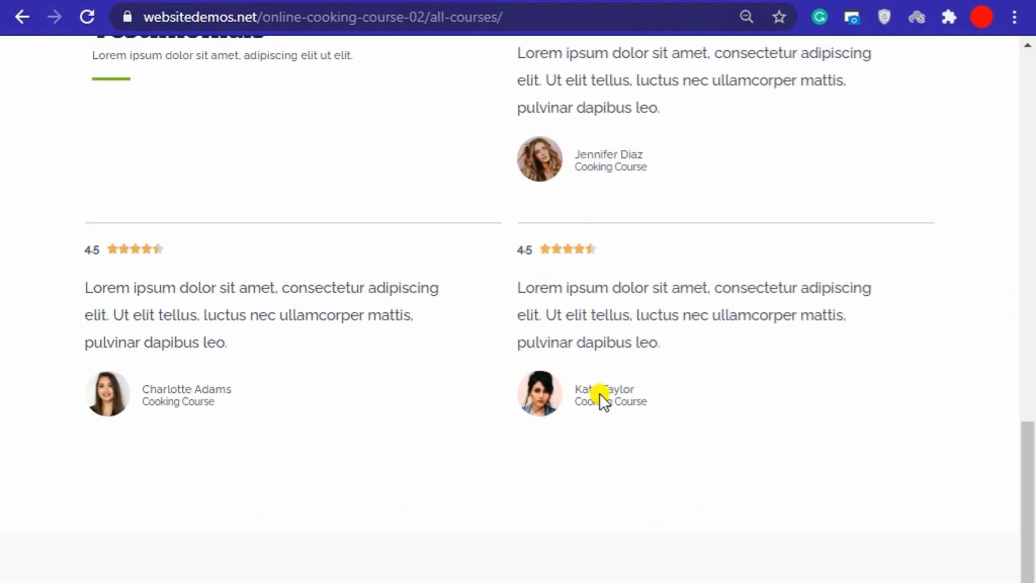
scroll(591, 389, up, 12)
scroll(608, 383, up, 8)
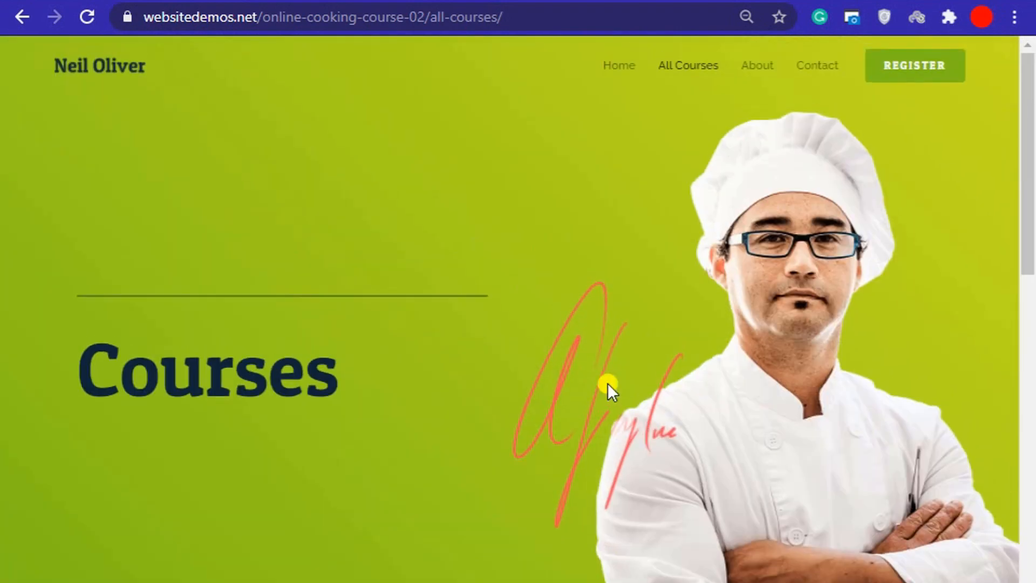
- Open the About page and examine its banner, the large cooking quote and the text beside it
click(751, 73)
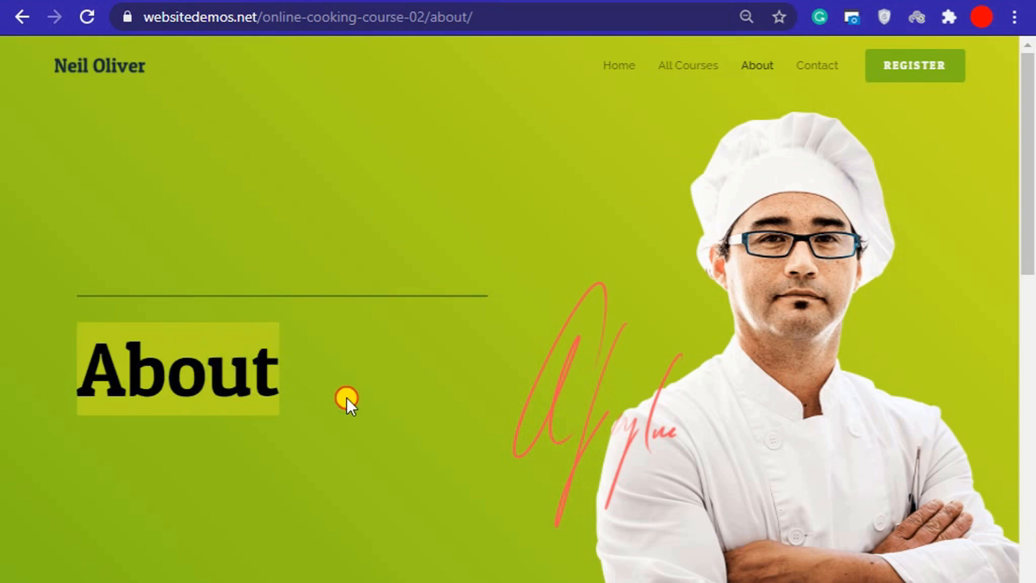
scroll(460, 397, down, 8)
scroll(468, 397, down, 2)
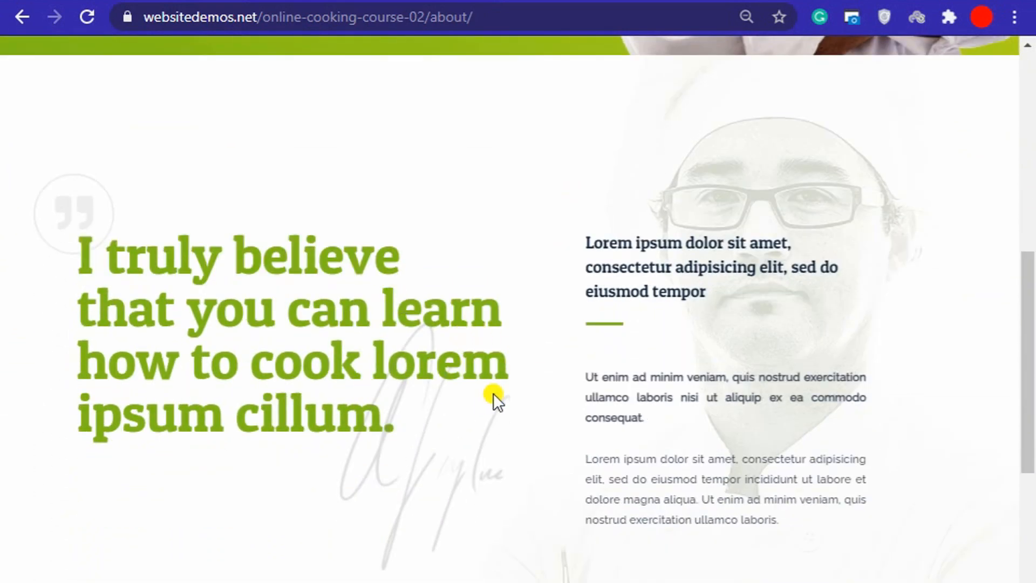
mouse_move(76, 248)
mouse_down()
mouse_move(400, 426)
mouse_move(501, 417)
mouse_up()
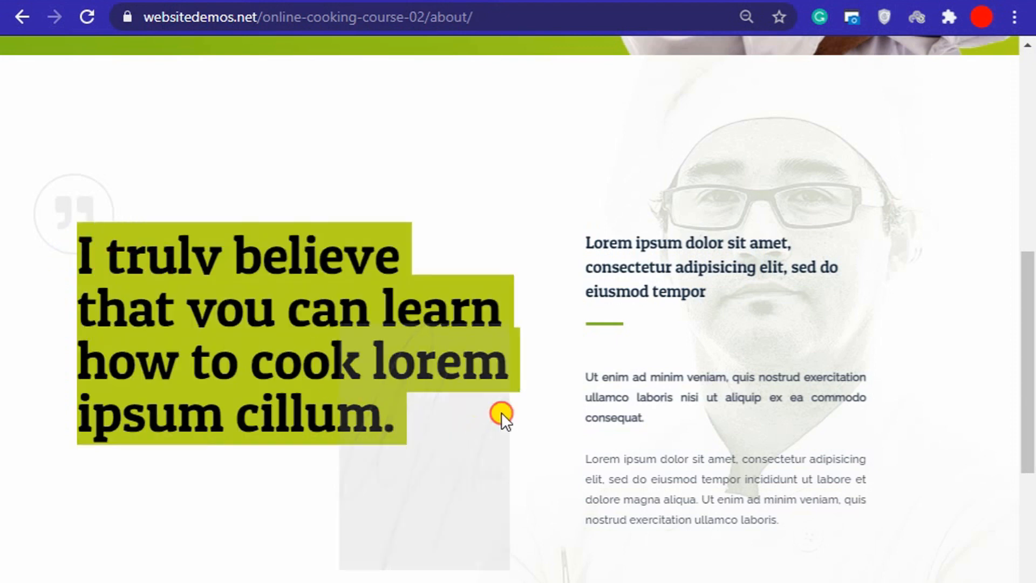
drag(577, 238, 700, 500)
click(700, 499)
- Examine the About page's "Start learning new cooking skills today" section and footer, and return to the page's top
scroll(706, 539, down, 5)
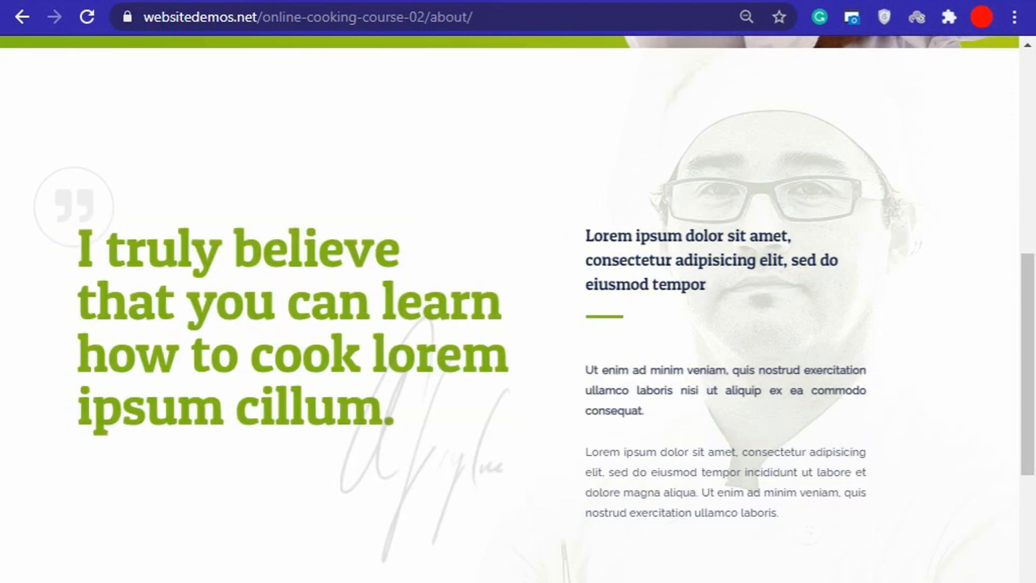
scroll(706, 538, down, 3)
drag(199, 363, 862, 397)
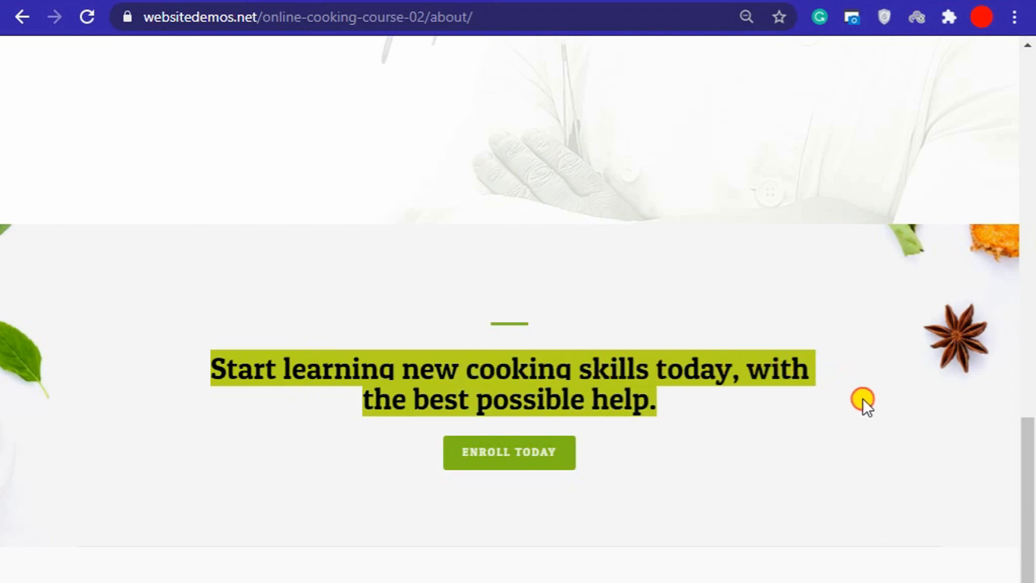
click(727, 441)
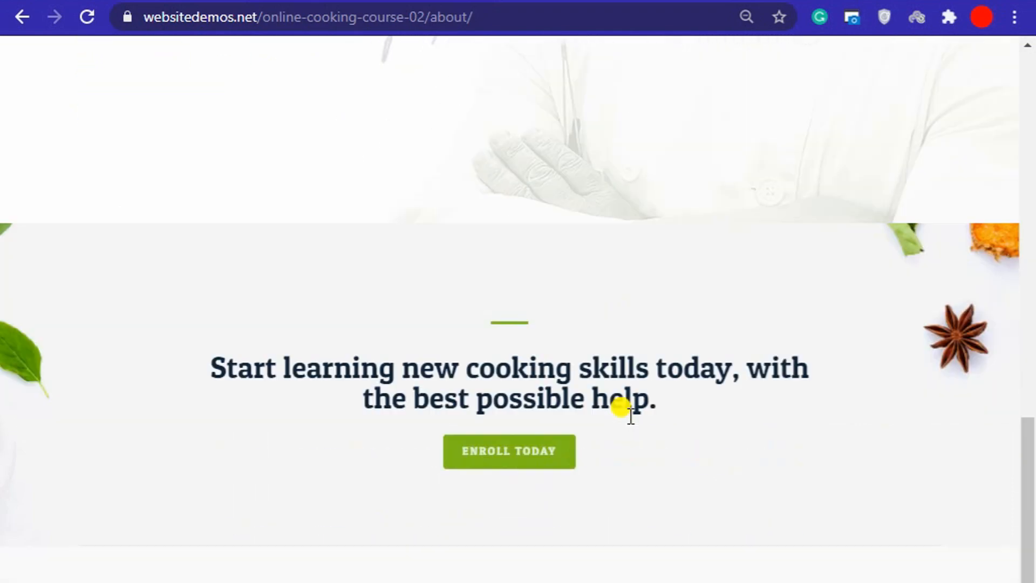
scroll(527, 365, down, 2)
scroll(583, 347, up, 15)
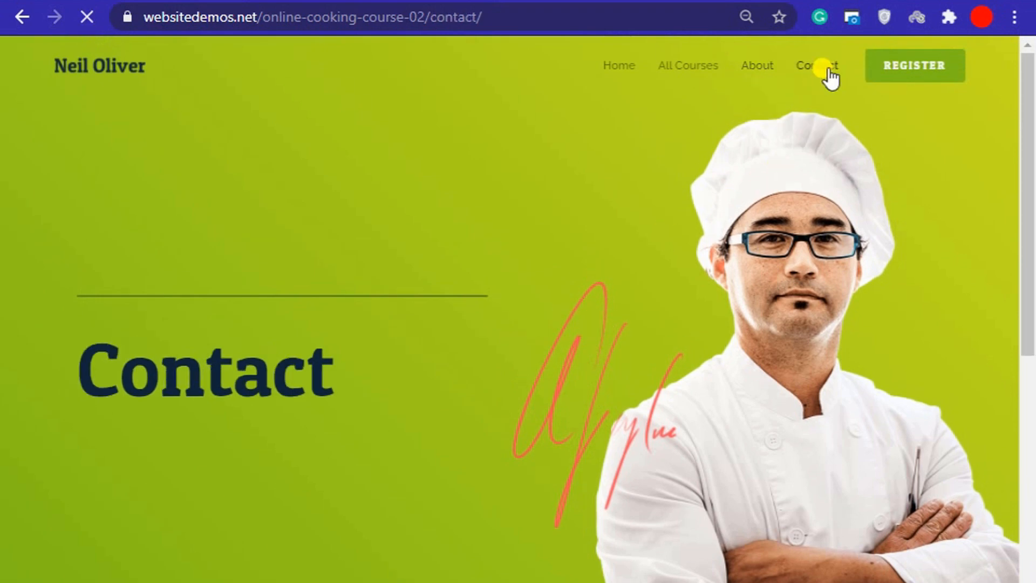
- Open the Contact page and examine its Get in Touch details and the form's First, Last, Email and Message fields
scroll(585, 367, down, 6)
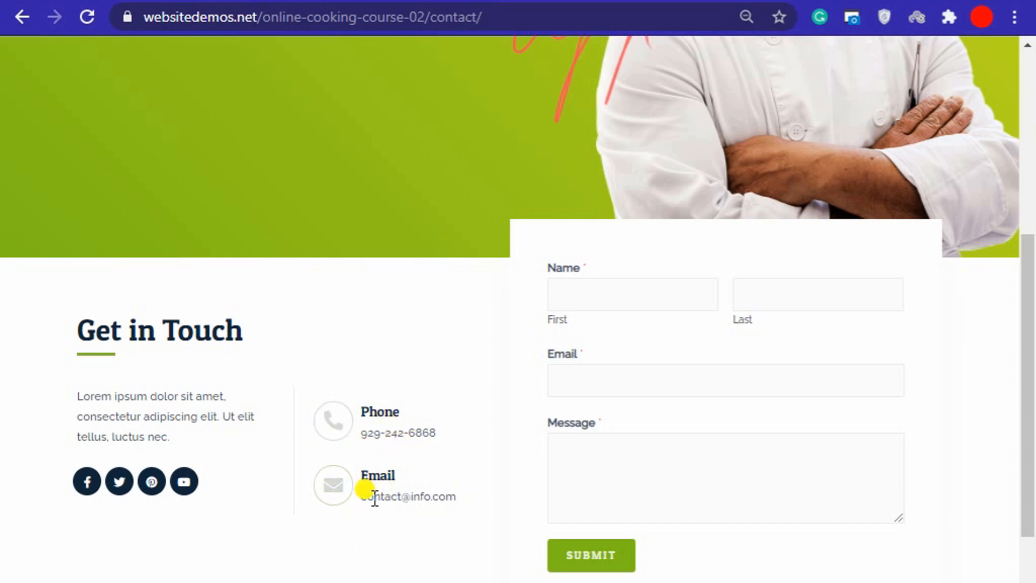
click(637, 298)
click(756, 300)
click(612, 385)
click(585, 498)
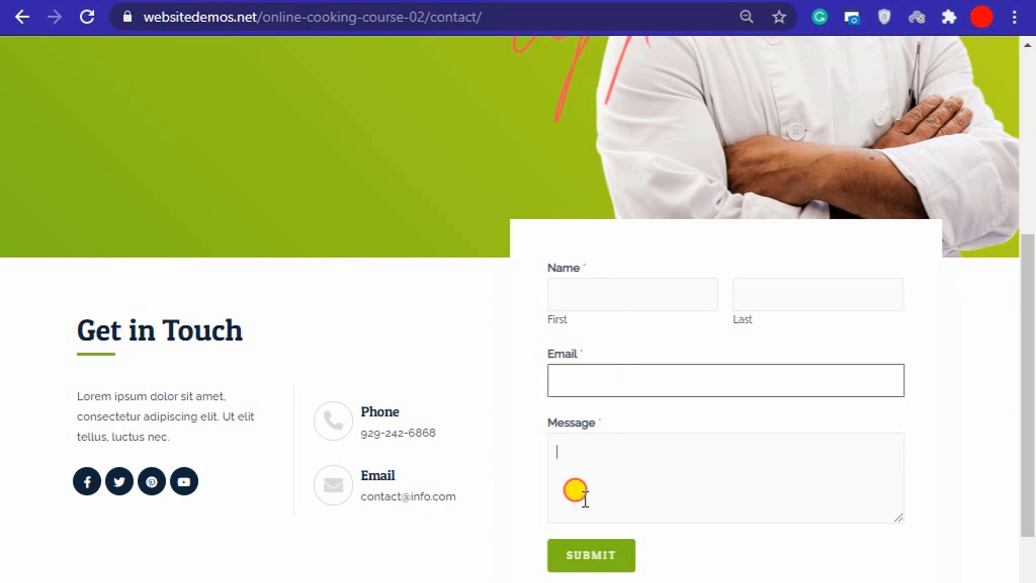
click(574, 294)
click(760, 297)
click(623, 381)
click(602, 471)
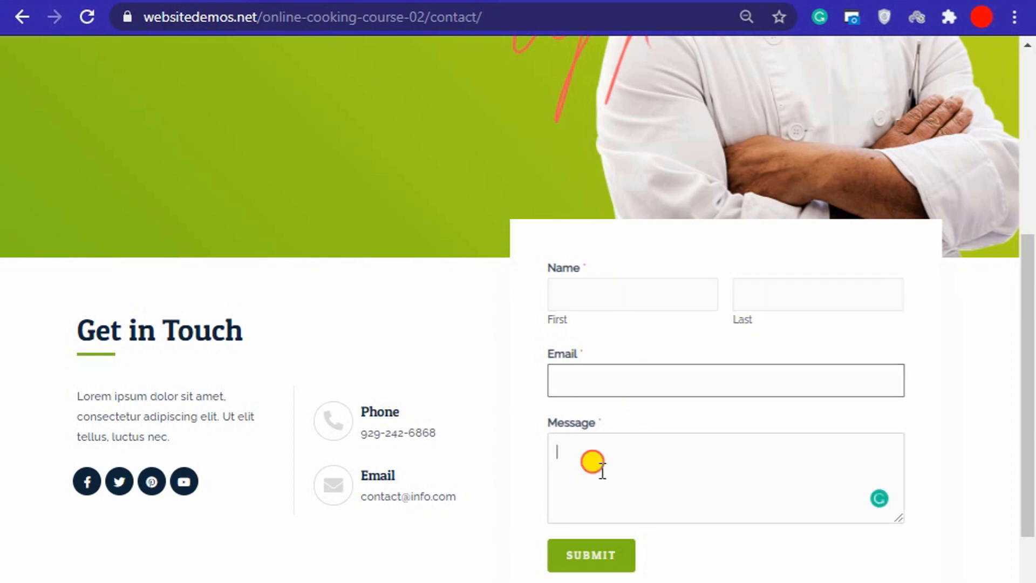
click(599, 378)
click(631, 296)
click(820, 302)
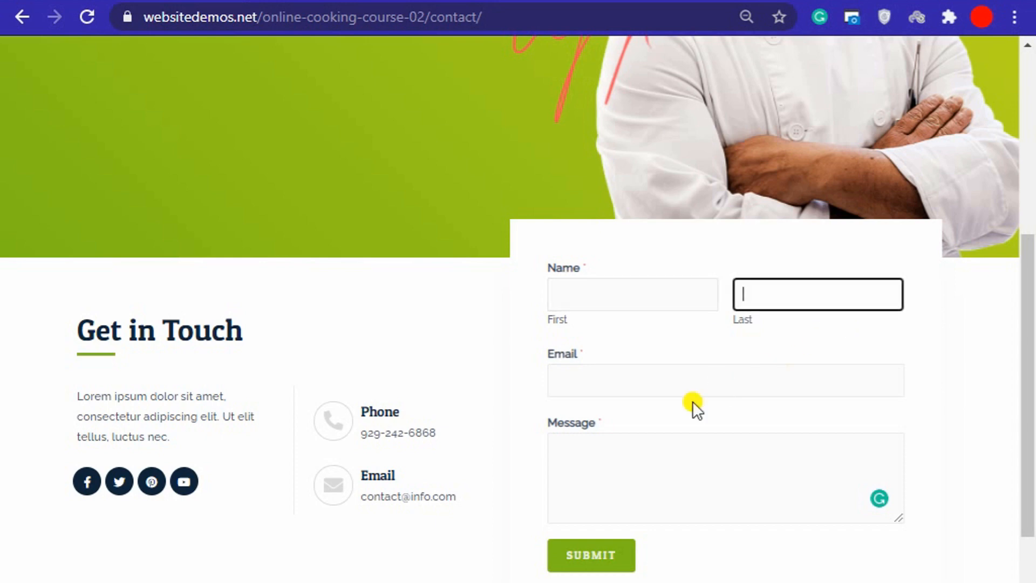
click(688, 377)
click(643, 445)
click(589, 290)
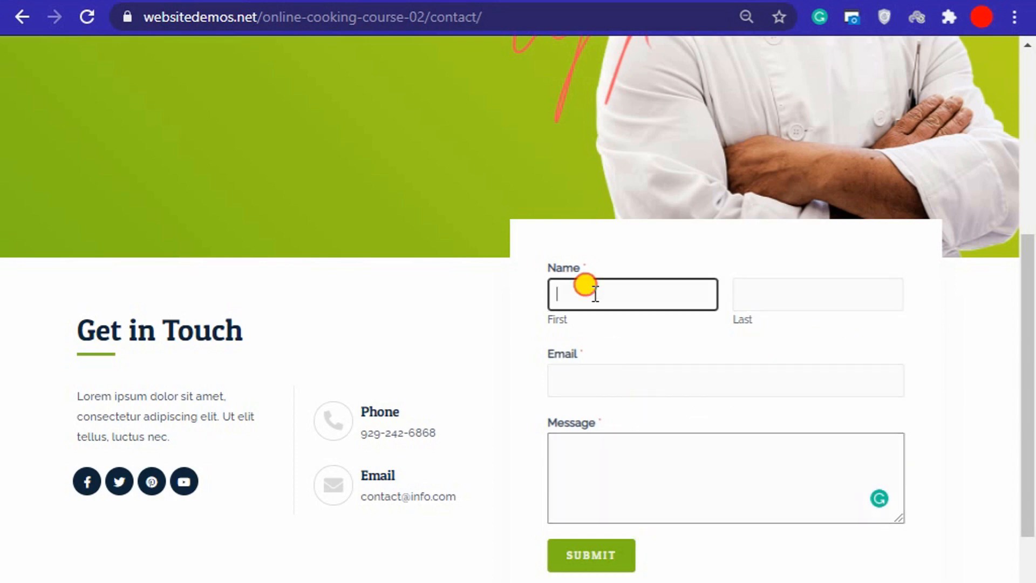
click(820, 294)
click(634, 379)
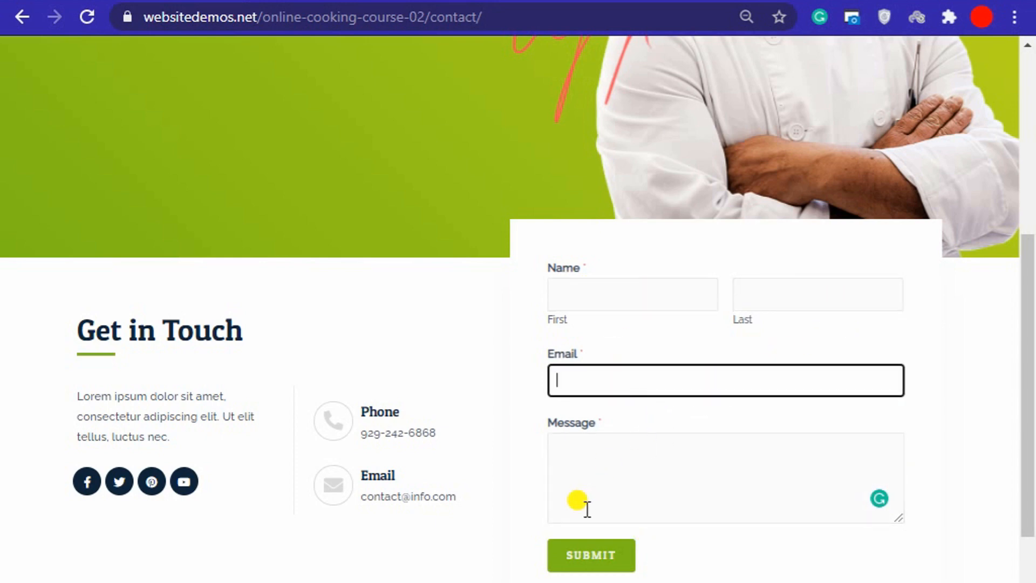
click(604, 436)
click(598, 380)
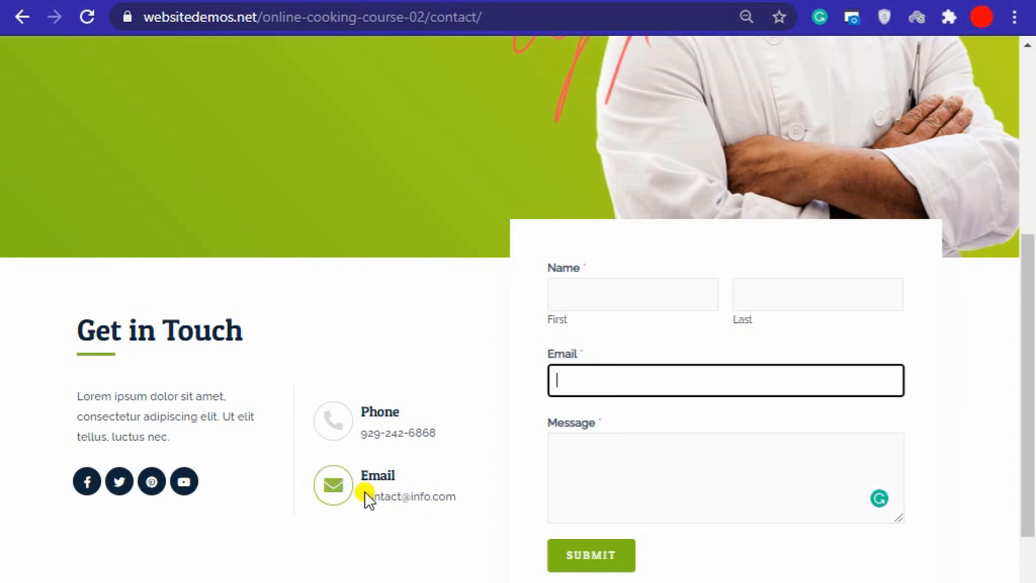
- Examine the Contact page's footer with its Subscribe form, Courses, About and Follow Me links, and return to the page's top
scroll(389, 487, down, 6)
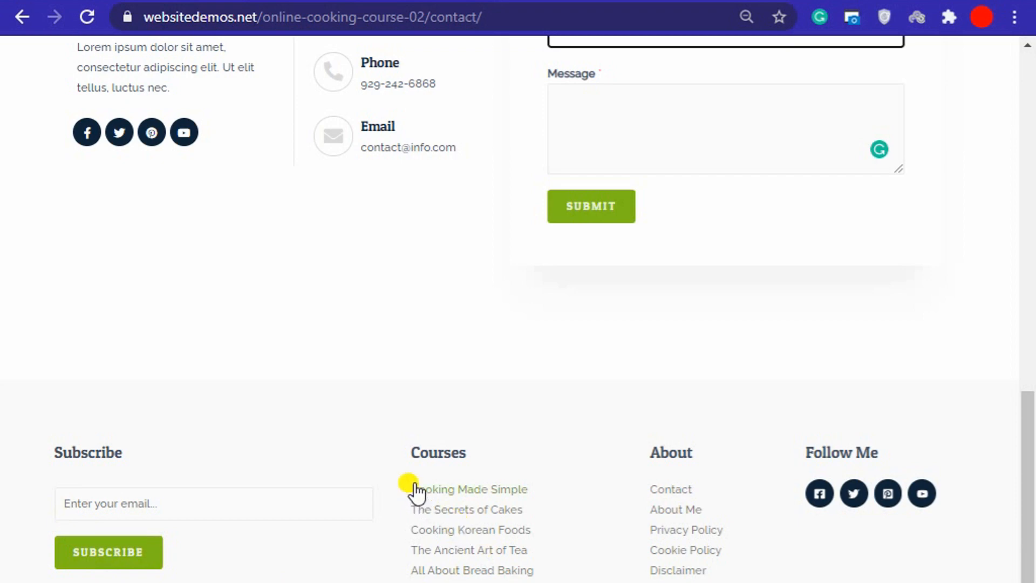
click(194, 495)
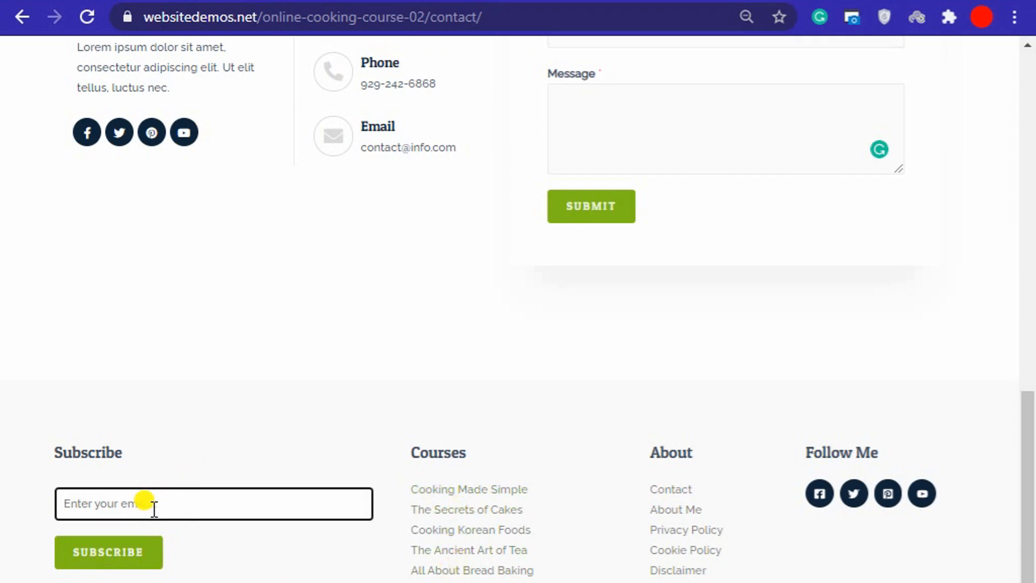
click(216, 452)
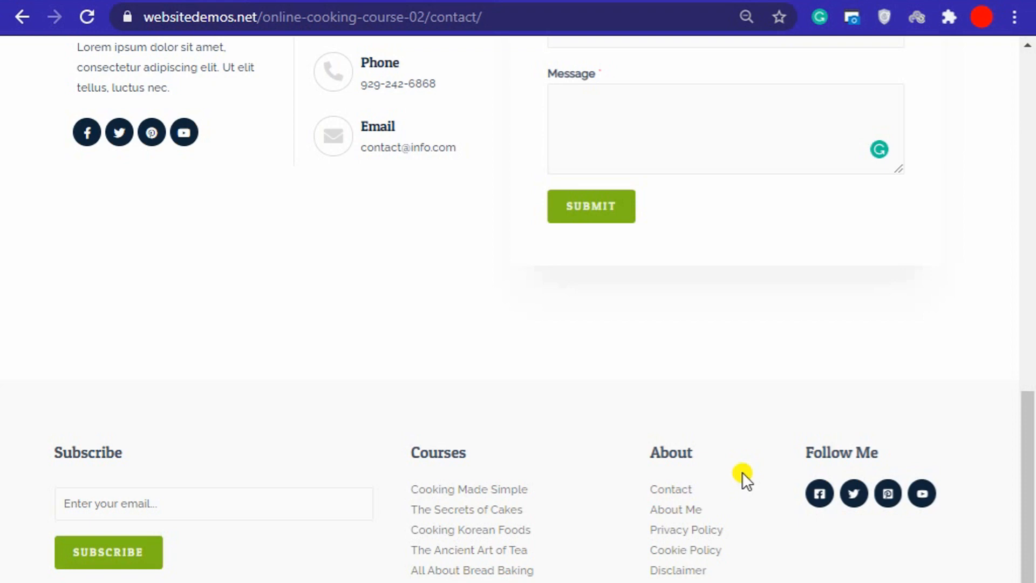
scroll(744, 464, up, 9)
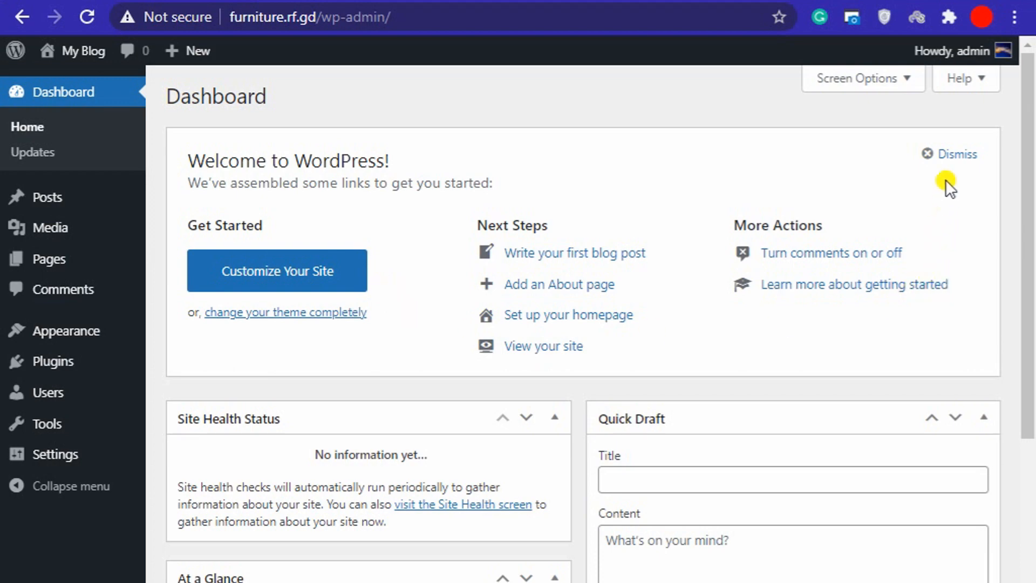
- Switch to the WordPress admin dashboard, look over its widgets and dismiss the Welcome to WordPress box
scroll(543, 466, down, 8)
scroll(518, 423, up, 8)
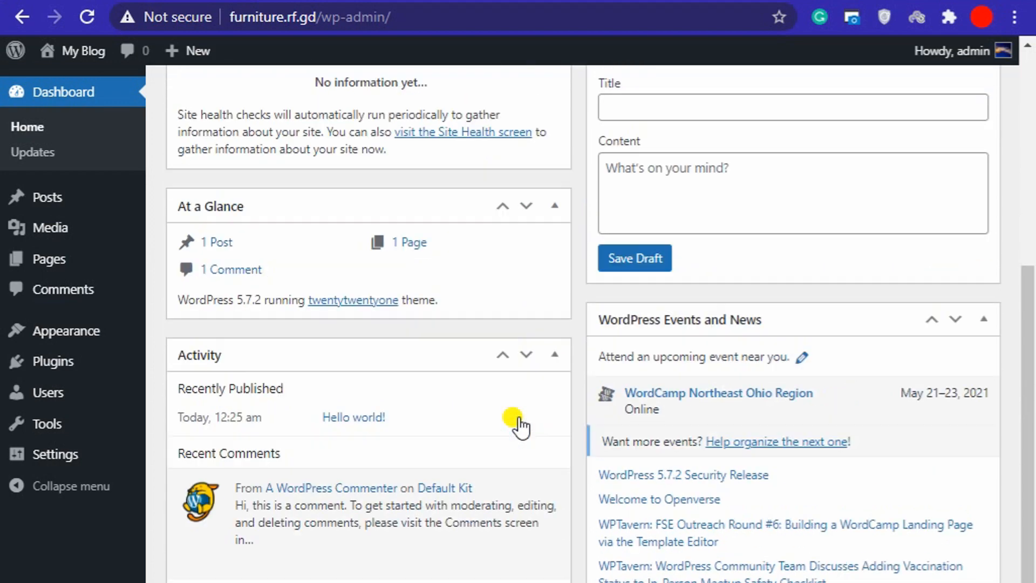
scroll(687, 514, down, 5)
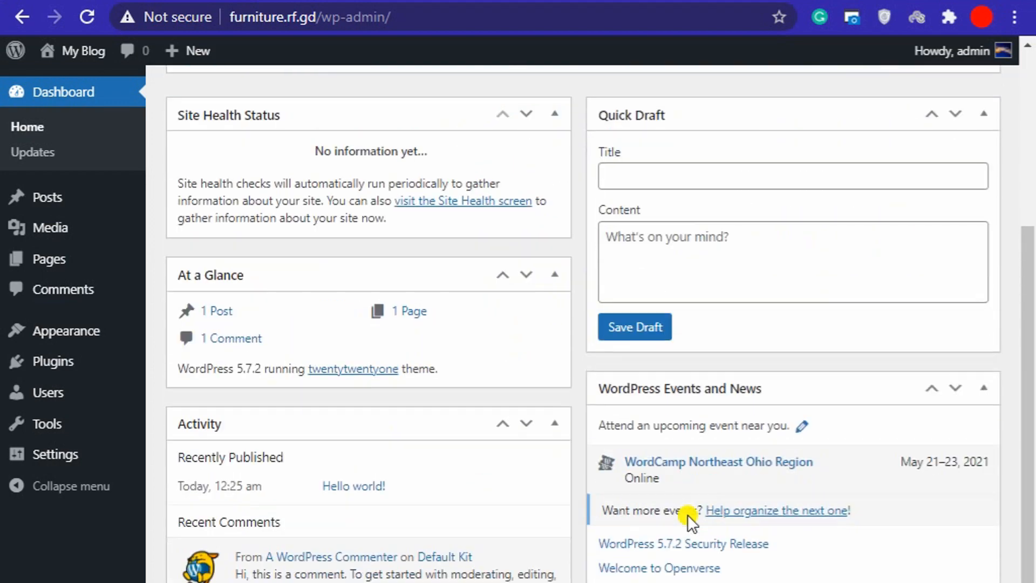
scroll(687, 514, up, 5)
click(957, 155)
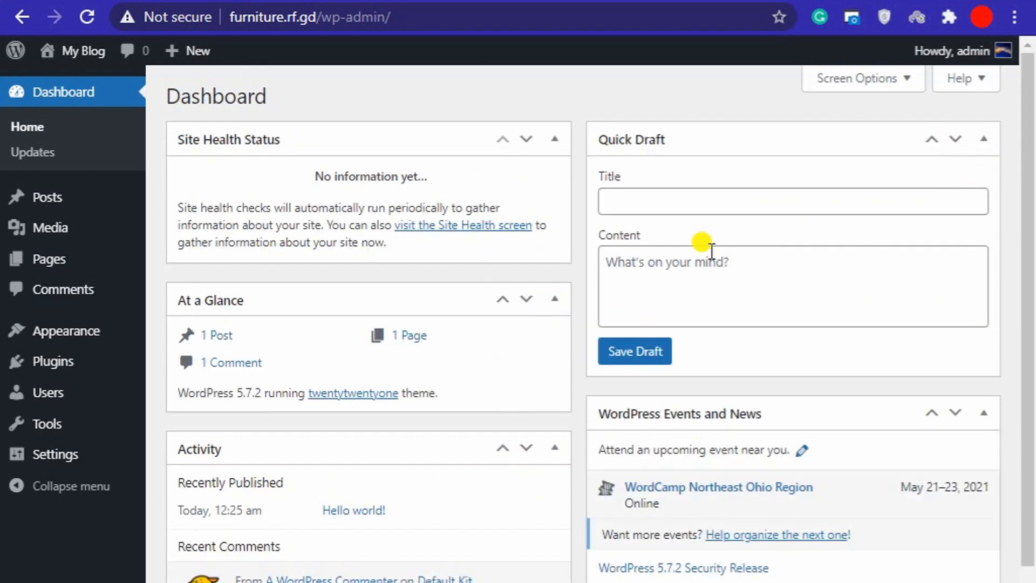
- Hide the Site Health Status, At a Glance, Activity, Quick Draft and WordPress Events and News boxes from the dashboard
click(834, 86)
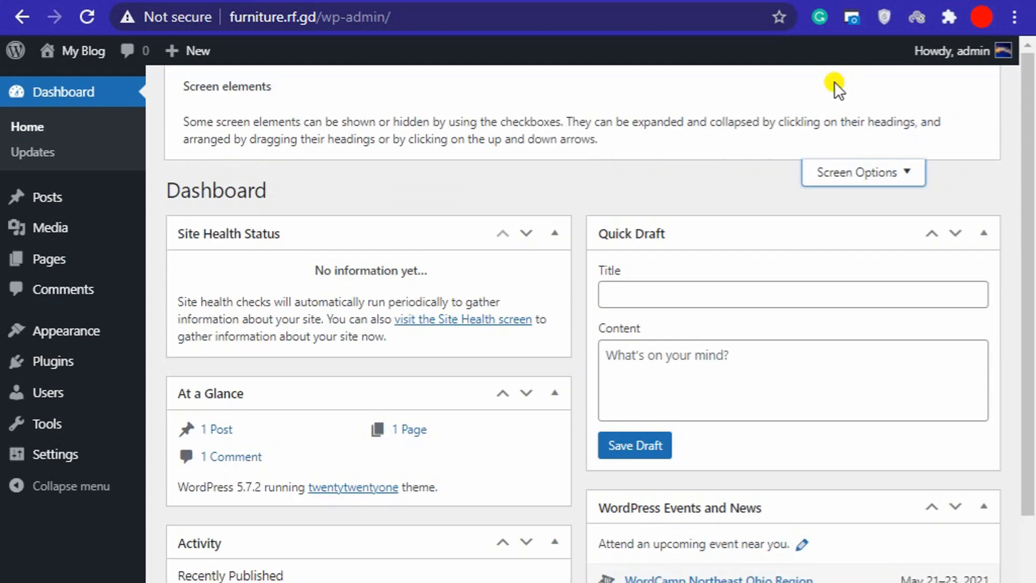
click(240, 178)
click(321, 178)
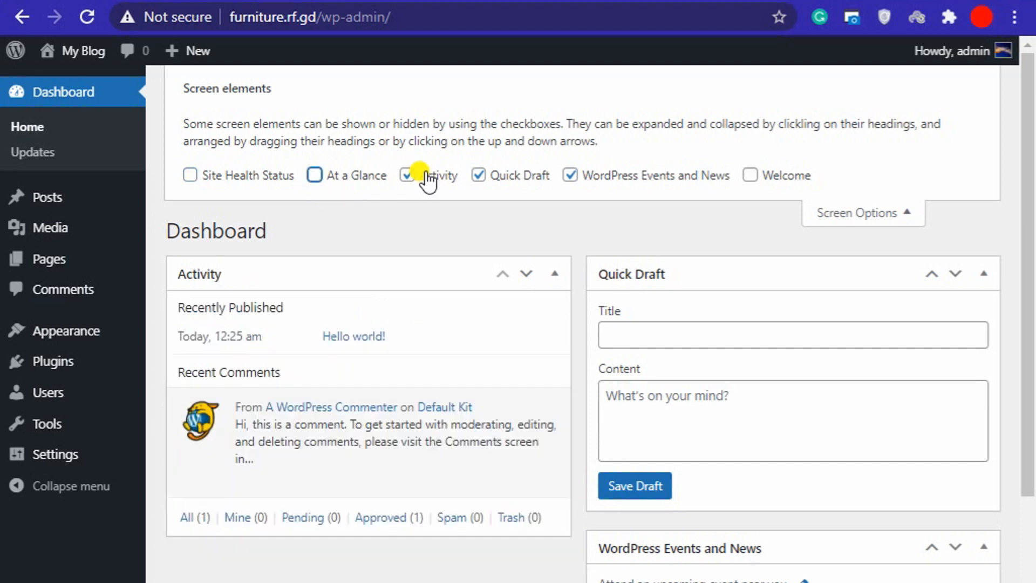
click(420, 174)
click(502, 178)
click(621, 180)
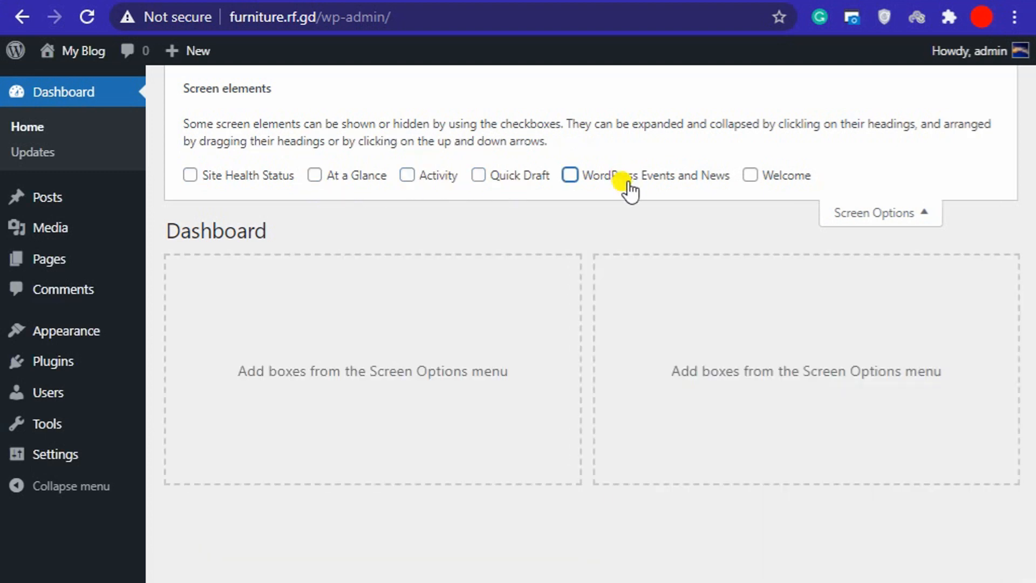
click(890, 225)
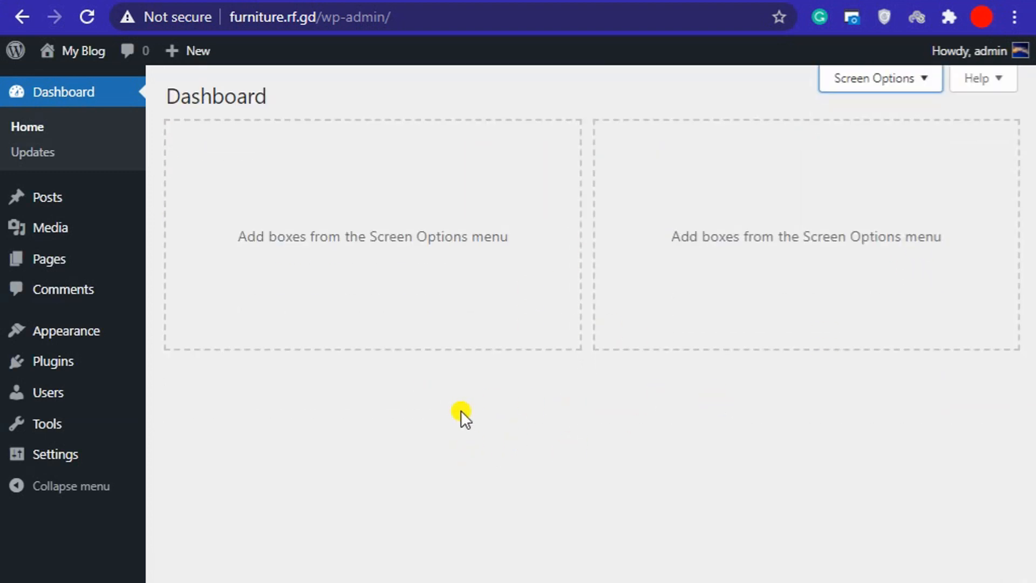
- Move the "Hello world!" post to the Trash and delete it permanently by emptying the posts' Trash
mouse_move(41, 194)
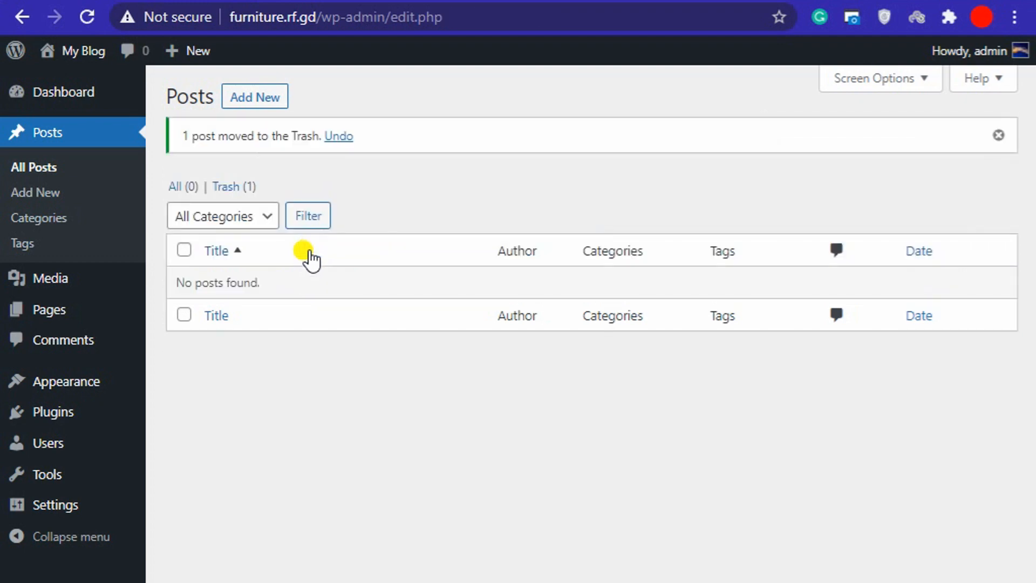
click(229, 186)
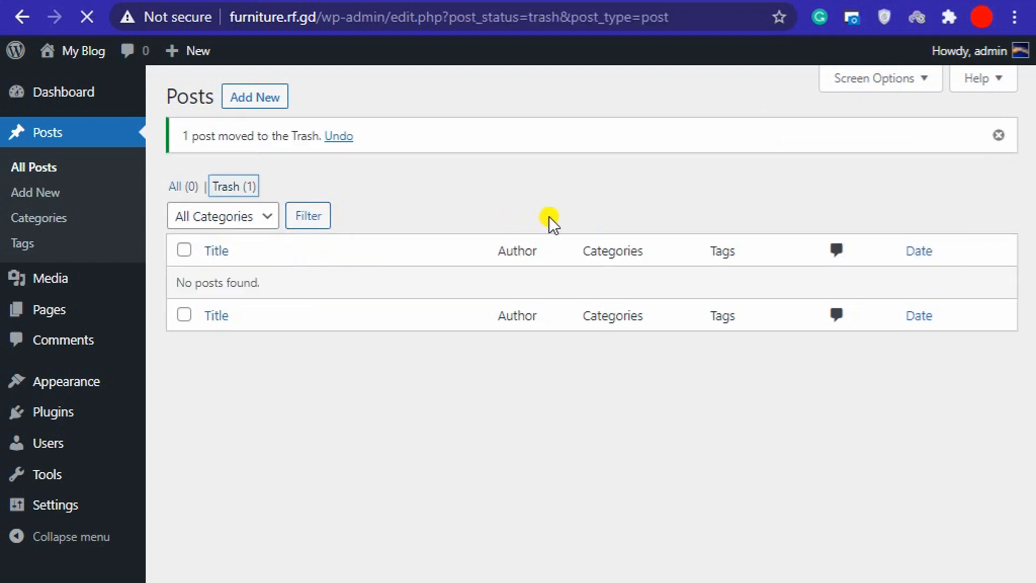
click(691, 161)
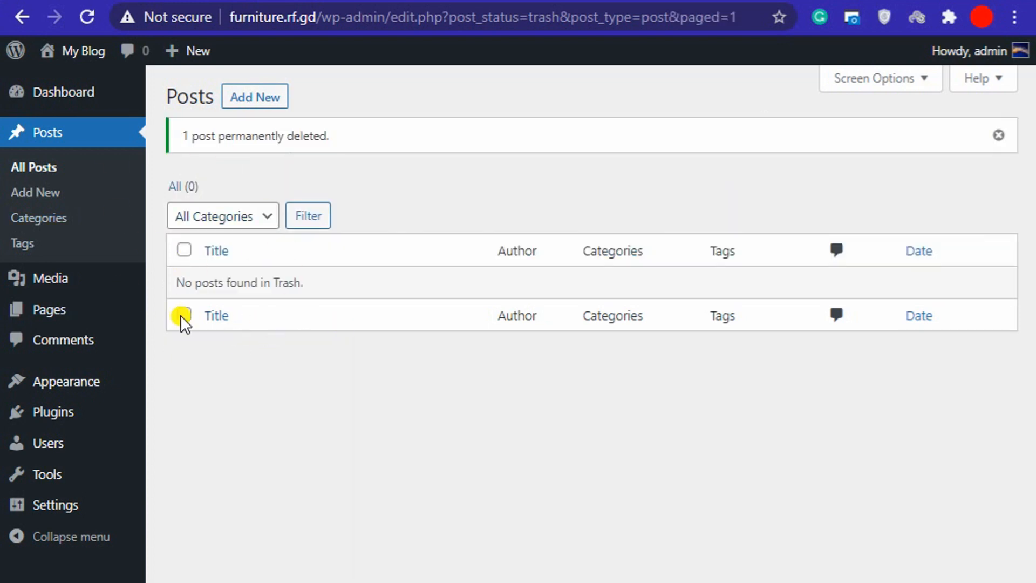
- Move the Privacy Policy and Sample Page pages to the Trash and delete both permanently
mouse_move(46, 313)
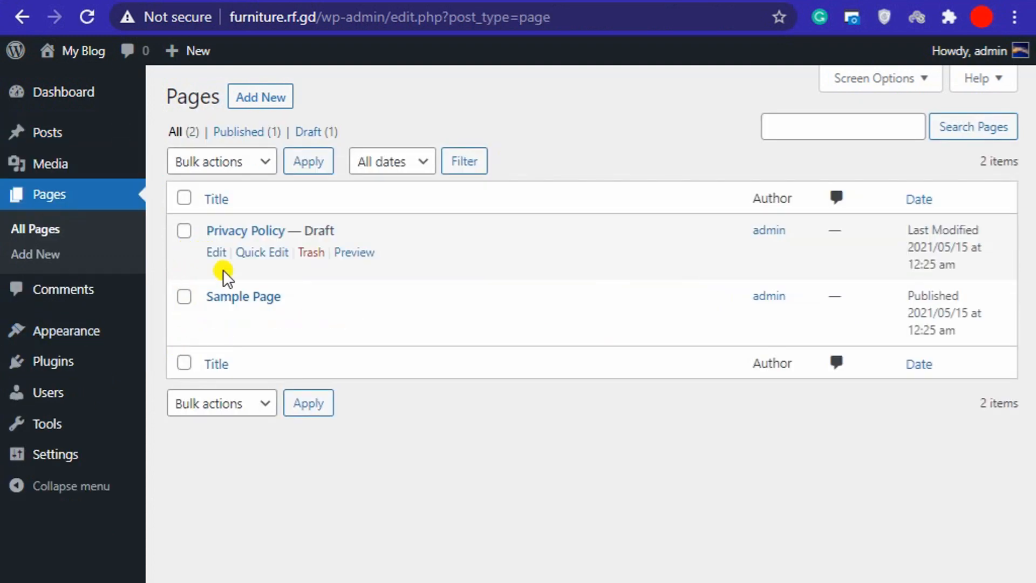
click(184, 198)
click(209, 161)
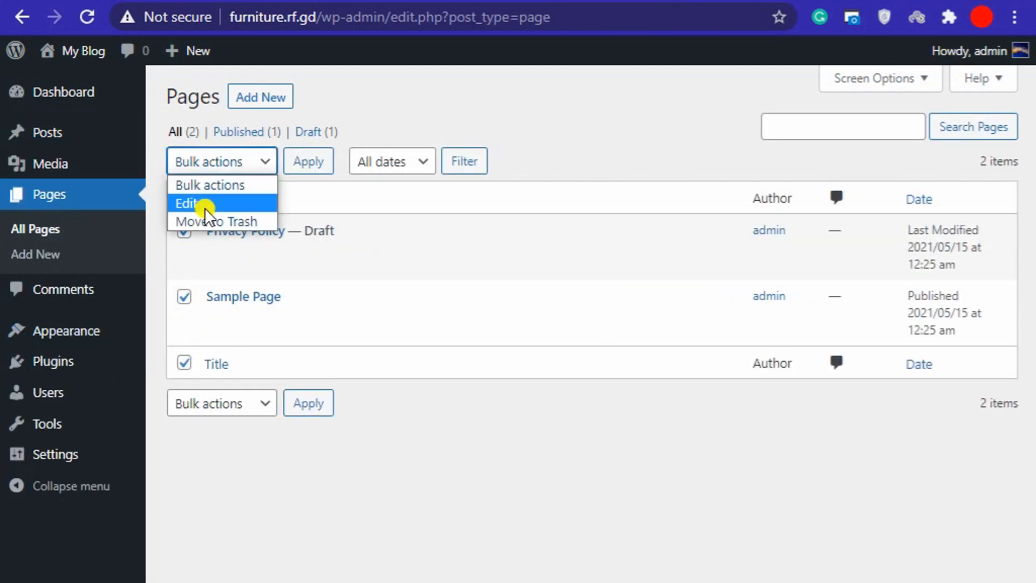
click(203, 219)
click(309, 178)
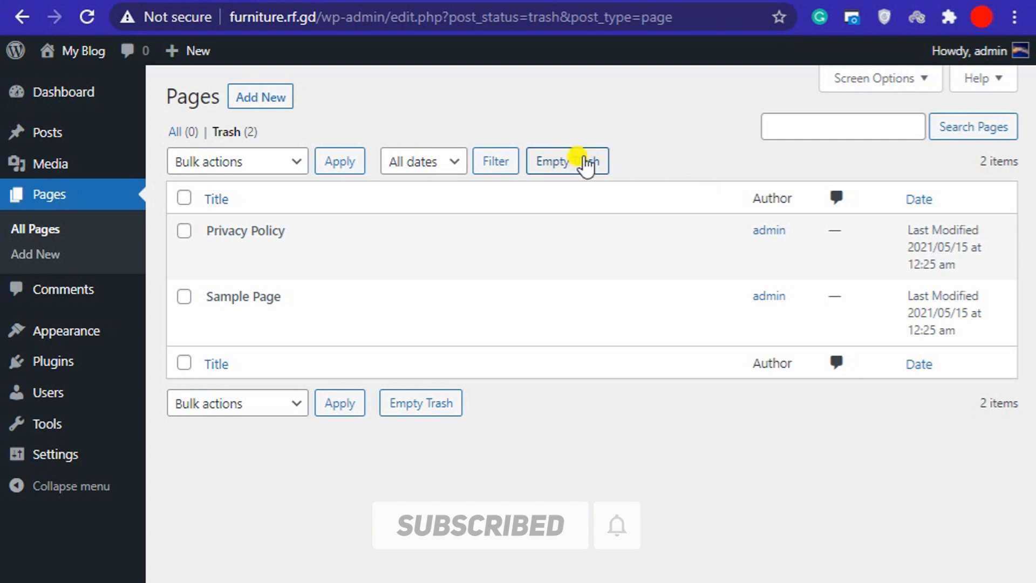
click(587, 165)
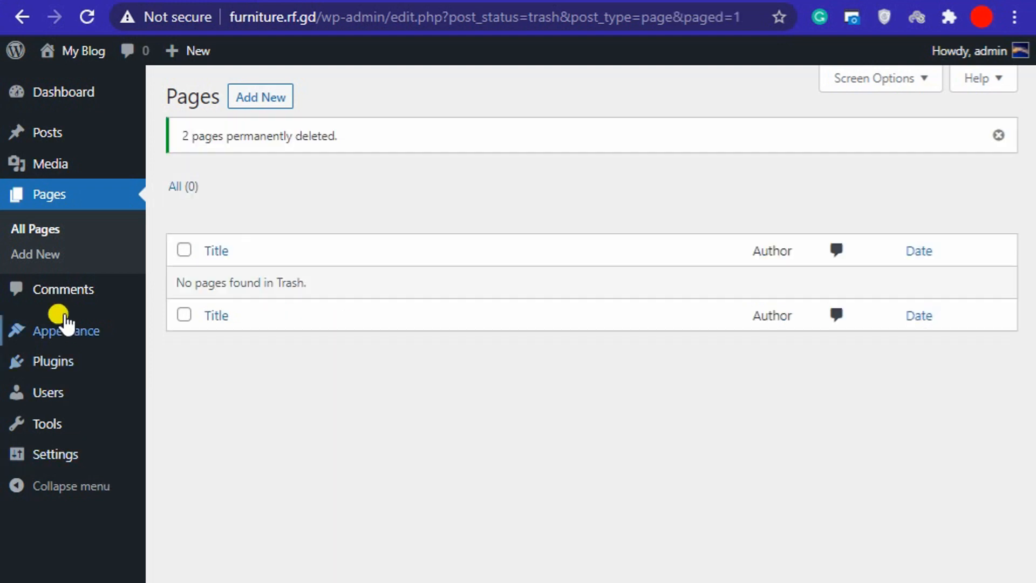
- Open the installed Themes overview and go to the Add Themes page for installing a new theme
mouse_move(67, 353)
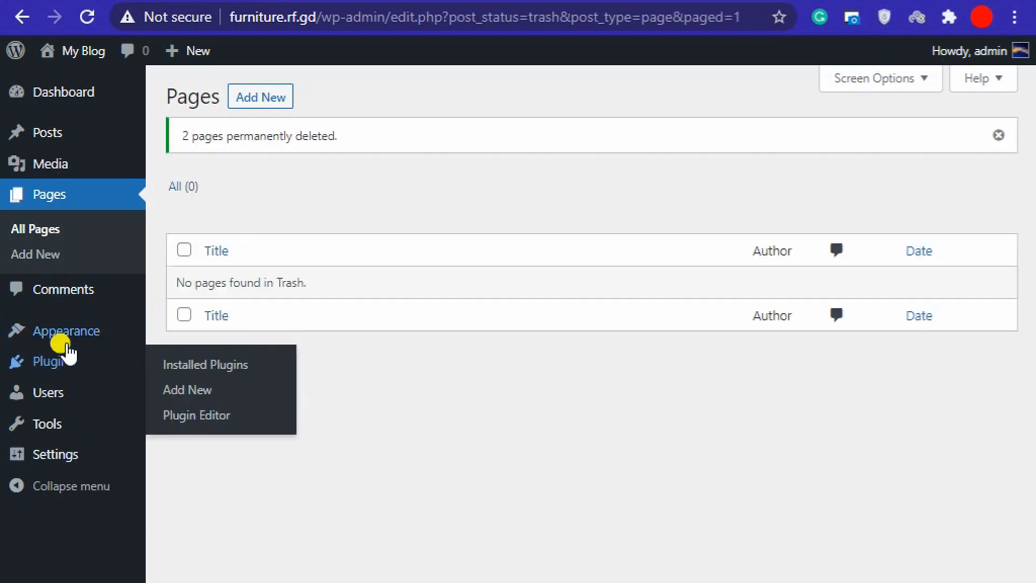
click(74, 335)
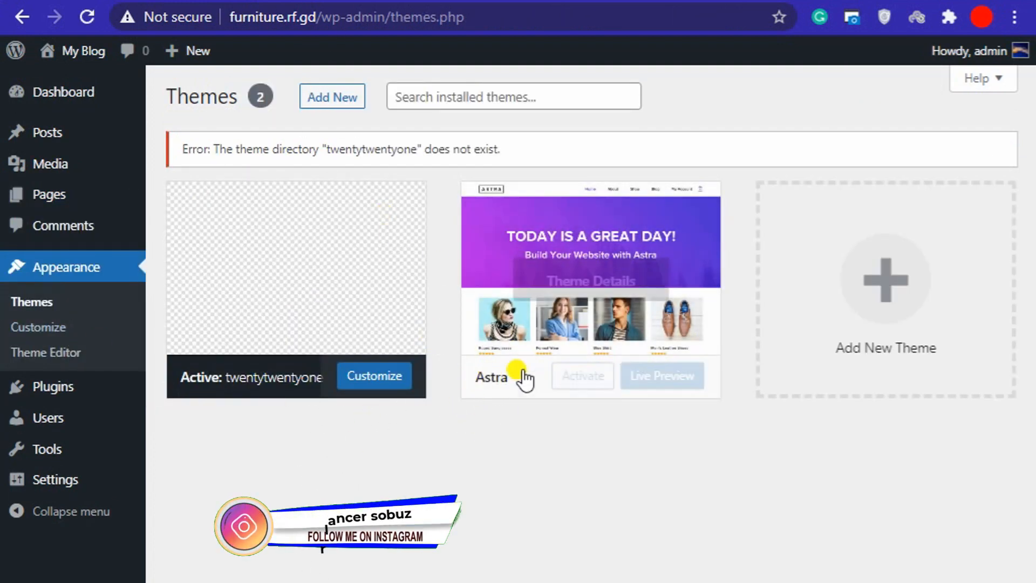
click(325, 98)
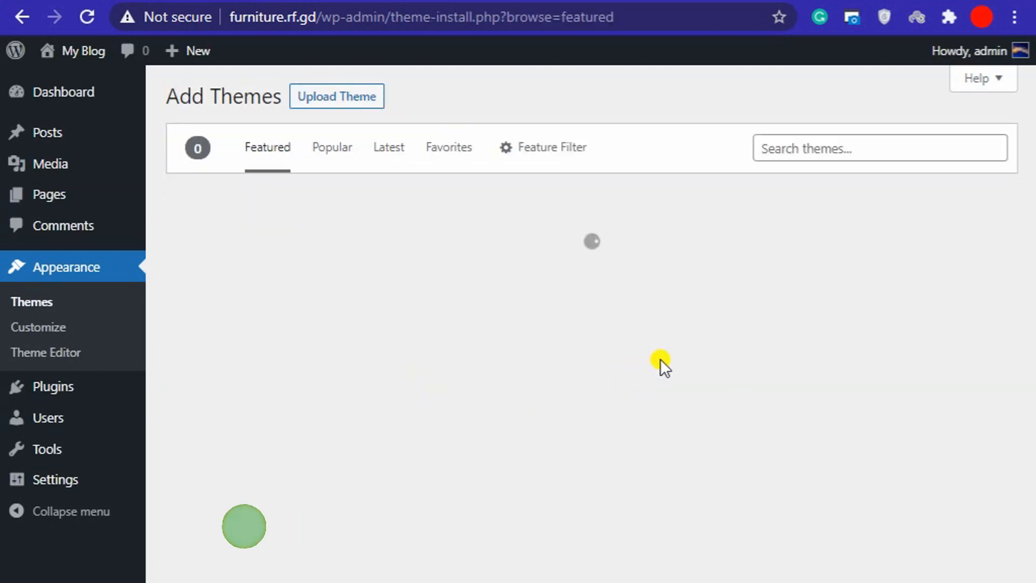
- Search the new themes for "Astra", return to the installed themes overview and activate Astra
click(765, 149)
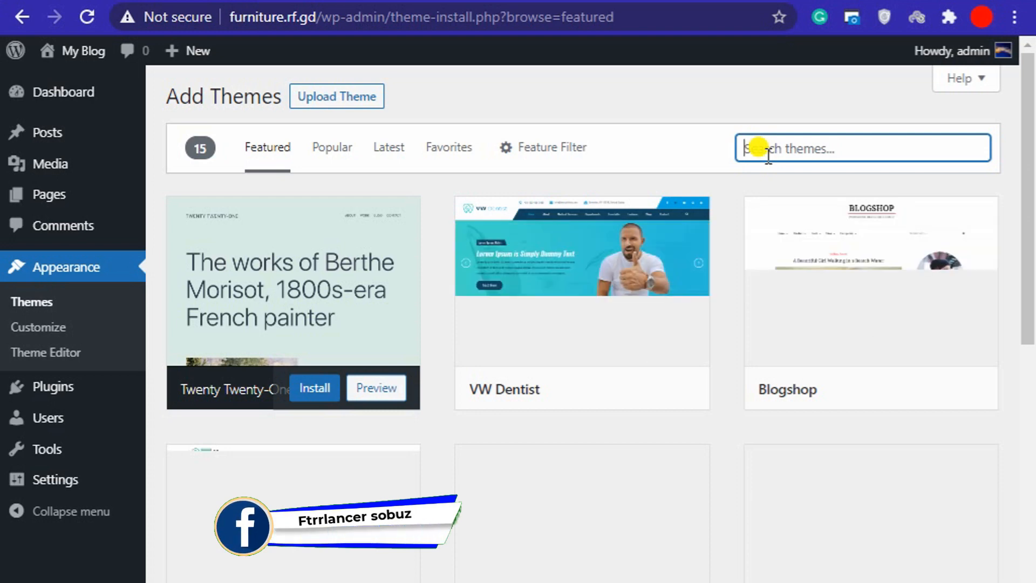
text(A)
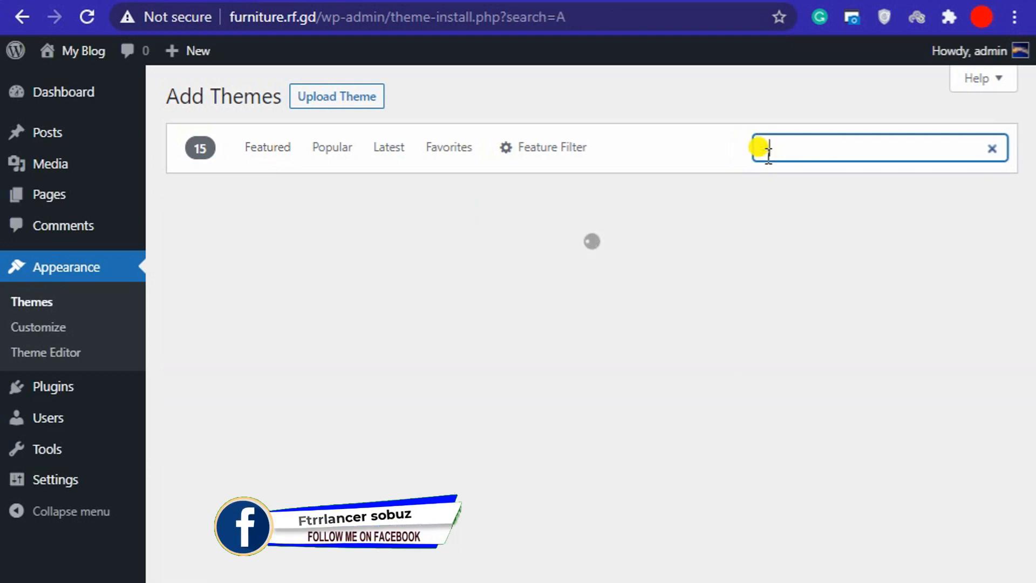
text(stra)
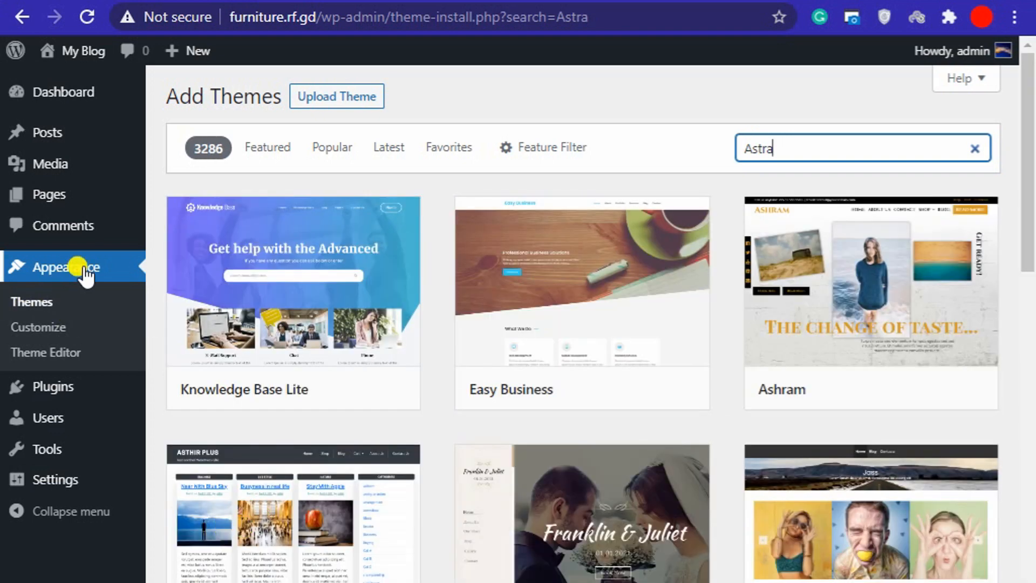
click(82, 269)
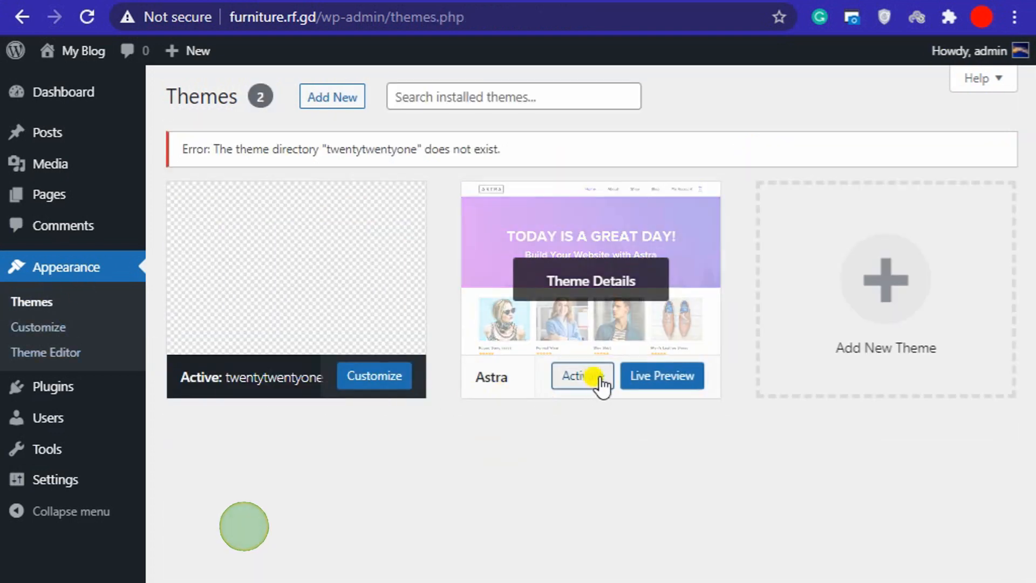
click(593, 380)
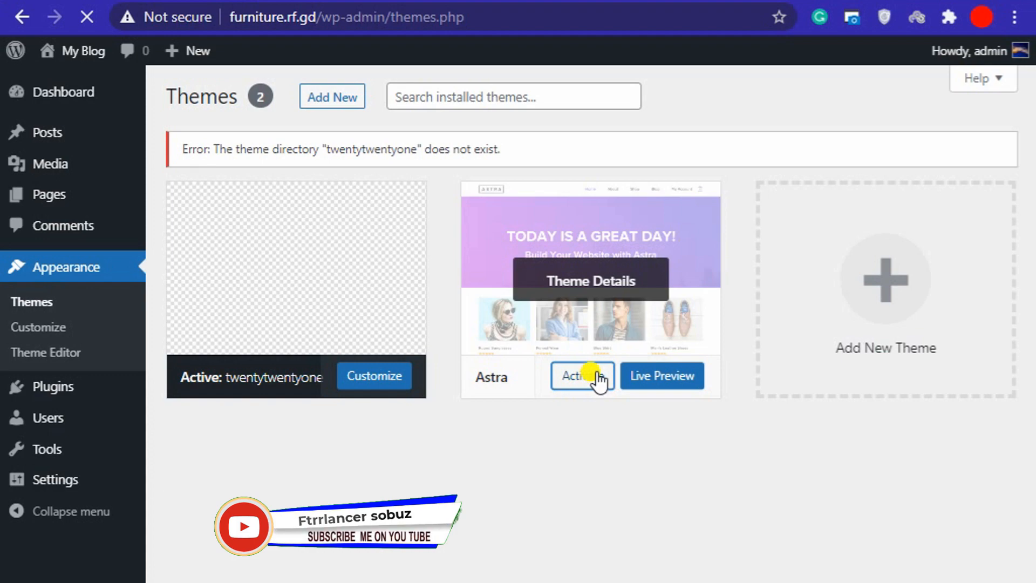
- Review the activated Astra theme's version, auto-update option and description on the Themes page
scroll(594, 372, up, 6)
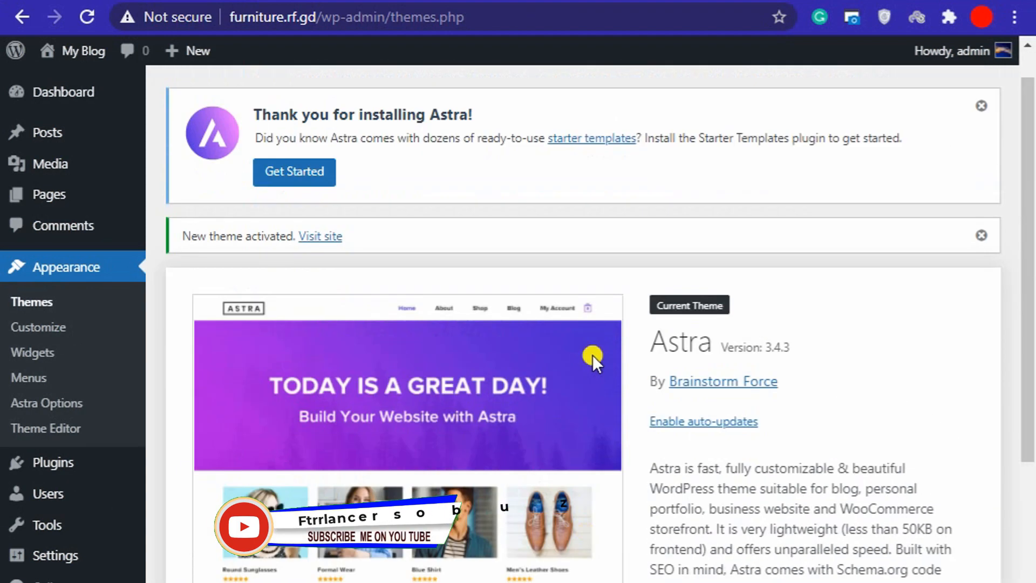
scroll(517, 436, down, 4)
scroll(517, 438, up, 5)
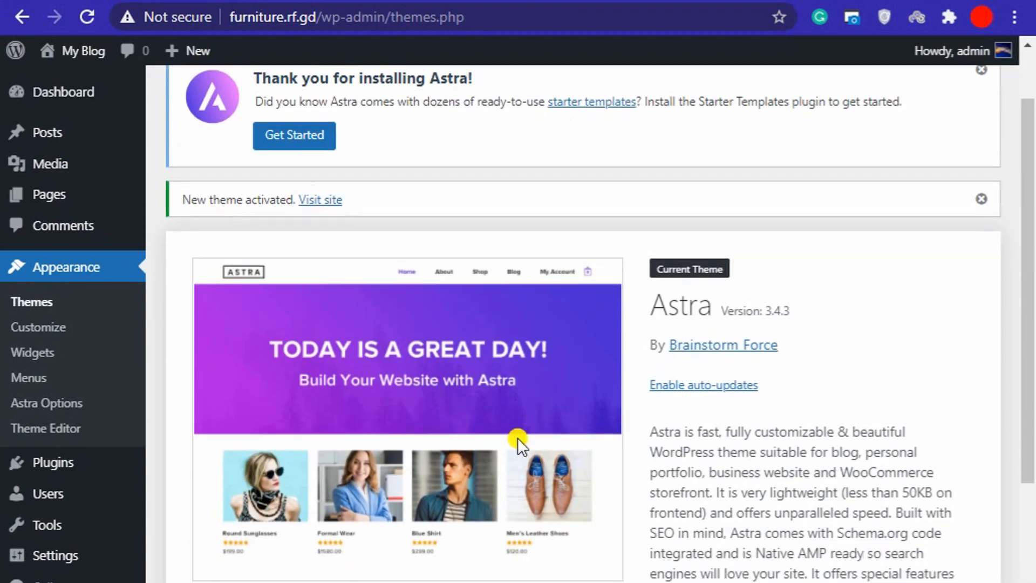
scroll(517, 438, down, 3)
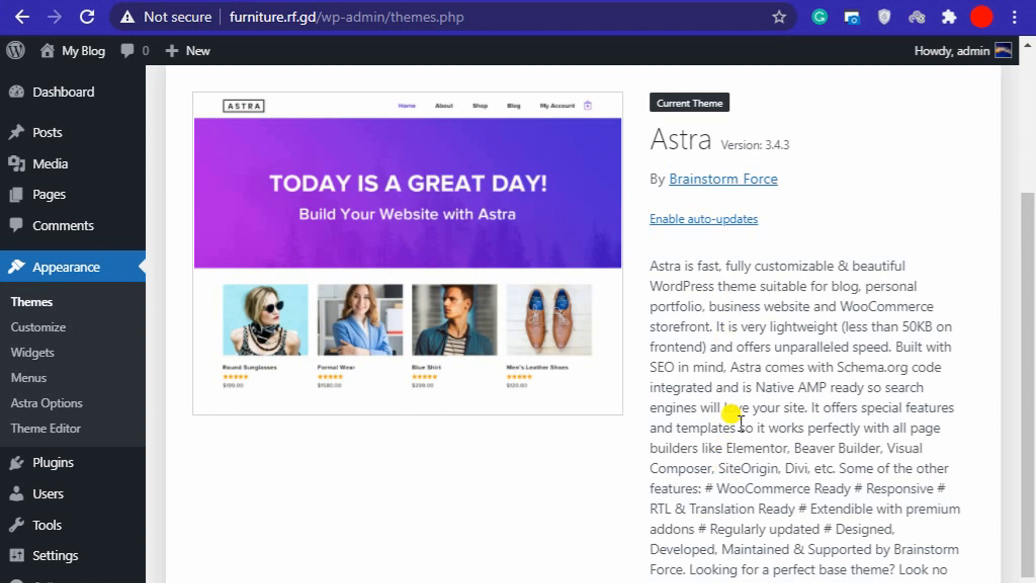
drag(721, 144, 797, 143)
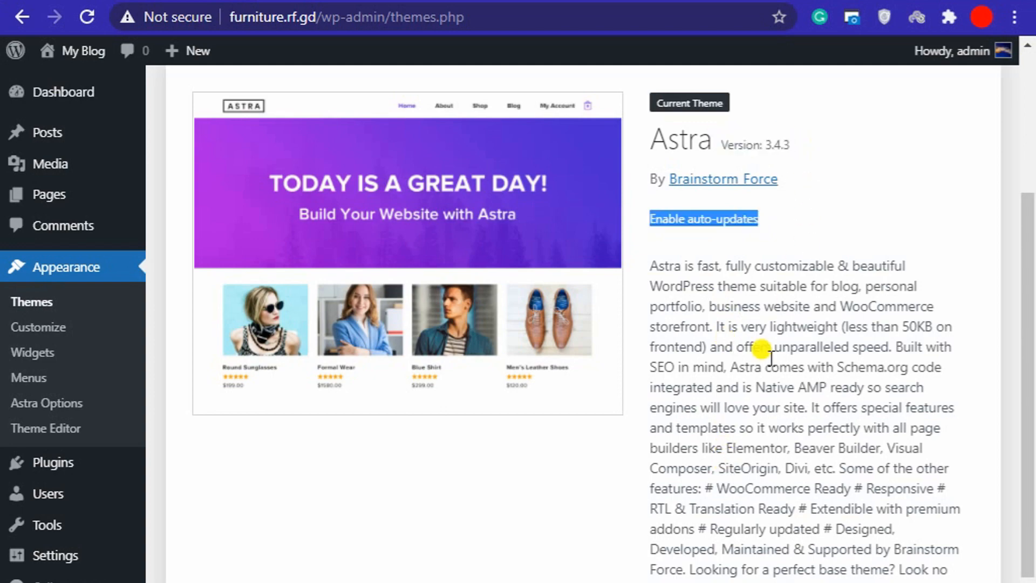
scroll(709, 531, down, 3)
scroll(696, 486, up, 8)
click(539, 268)
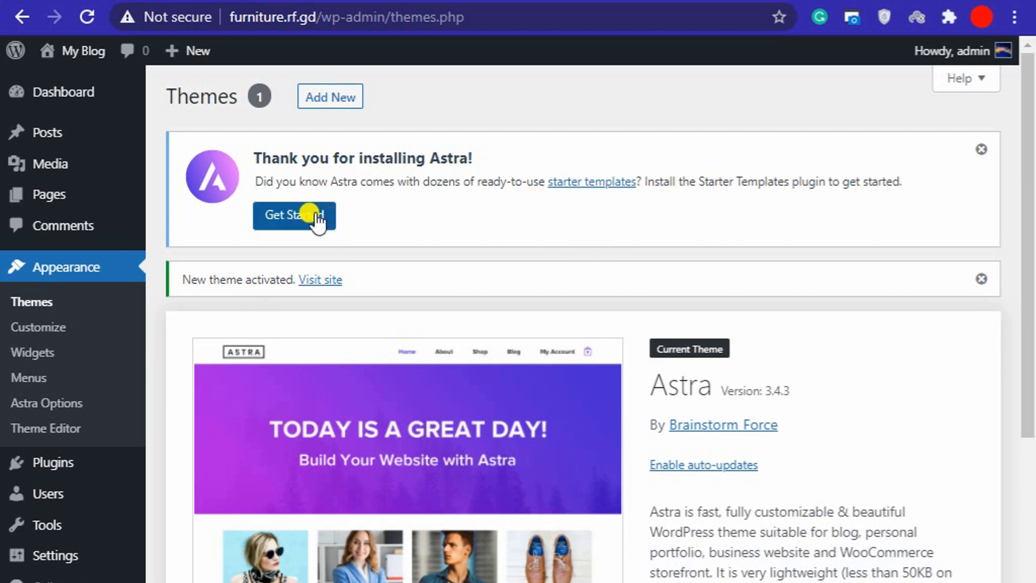
- Start Astra's Starter Templates setup and choose Elementor as the page builder
click(298, 216)
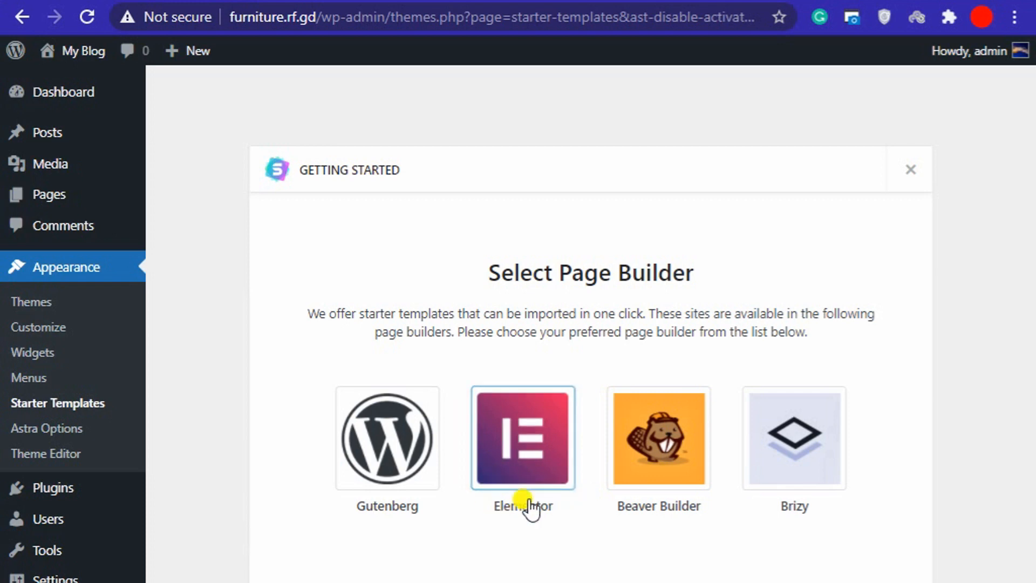
click(519, 465)
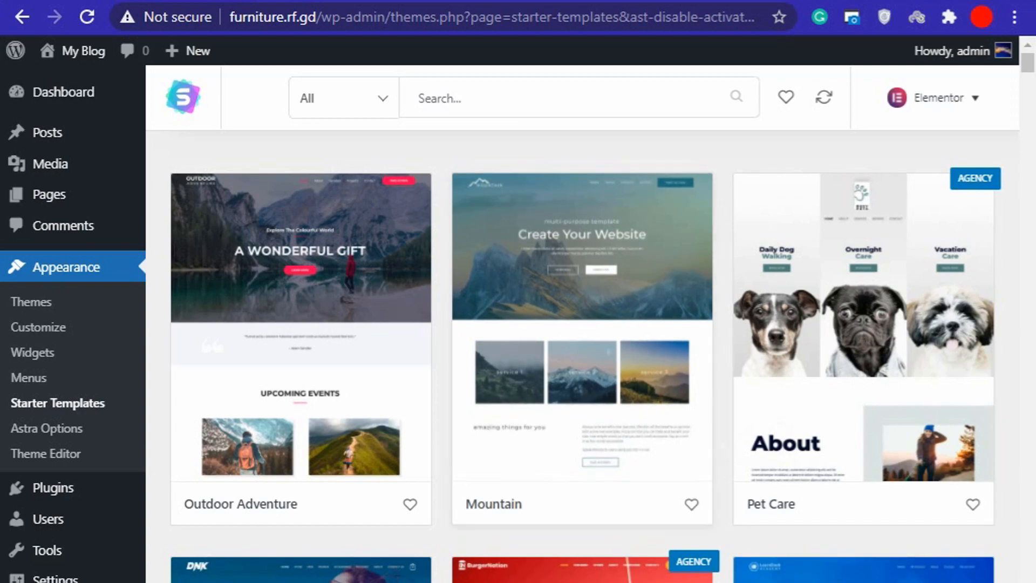
scroll(773, 577, down, 10)
scroll(773, 575, up, 10)
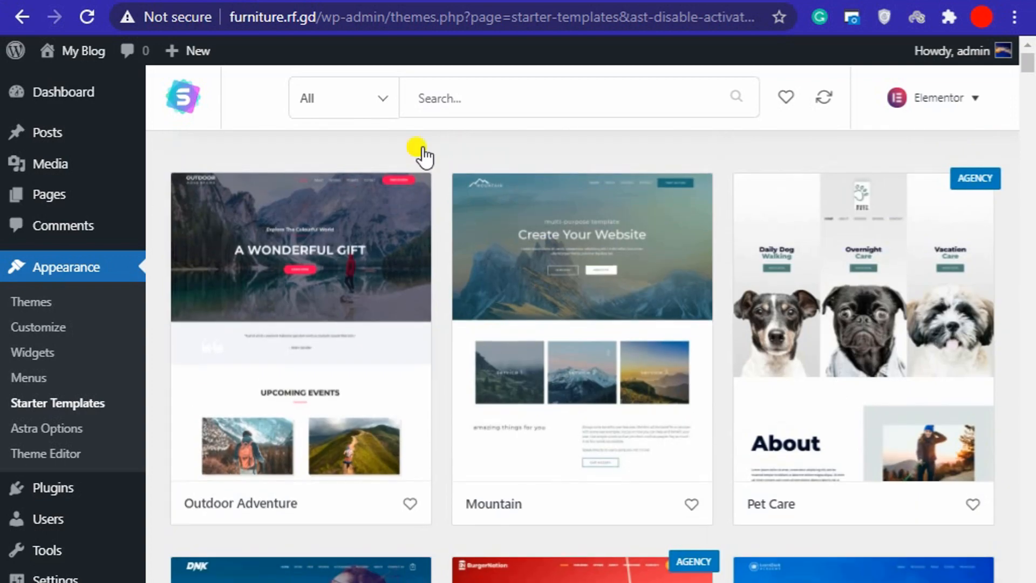
- Search the starter templates for "online cooking courses" and open the Online Cooking Courses site template
click(456, 95)
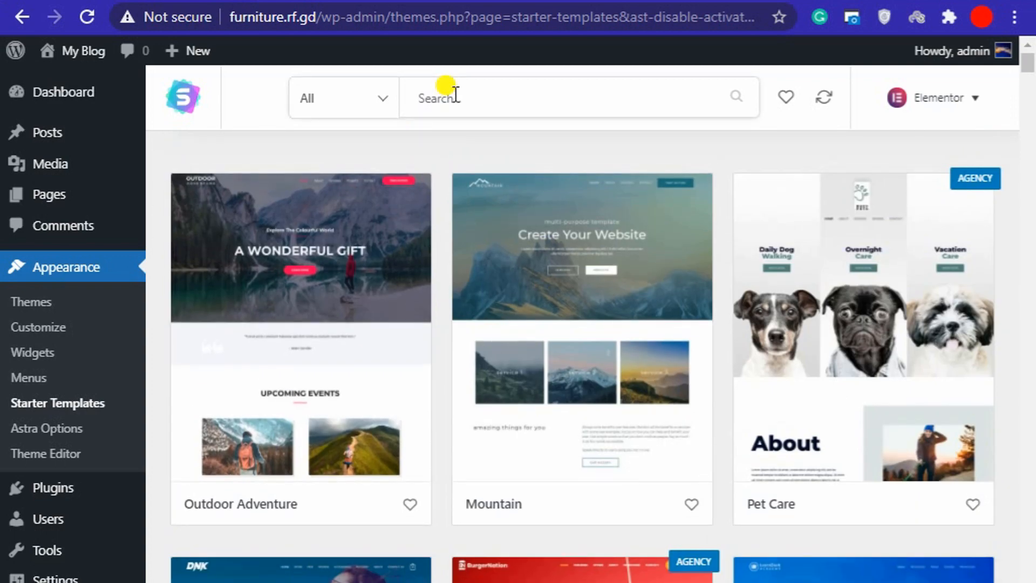
text(c)
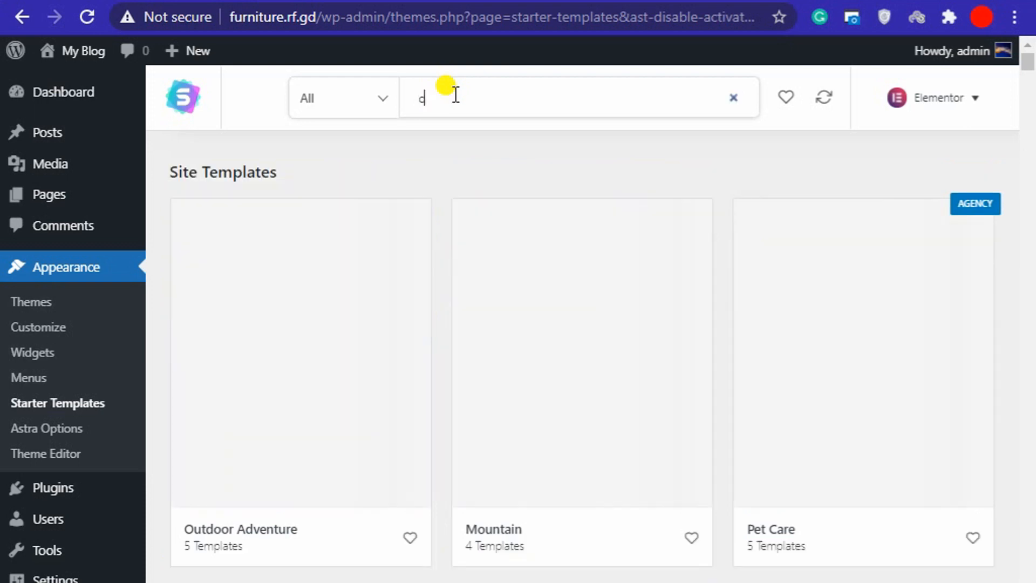
text(nline)
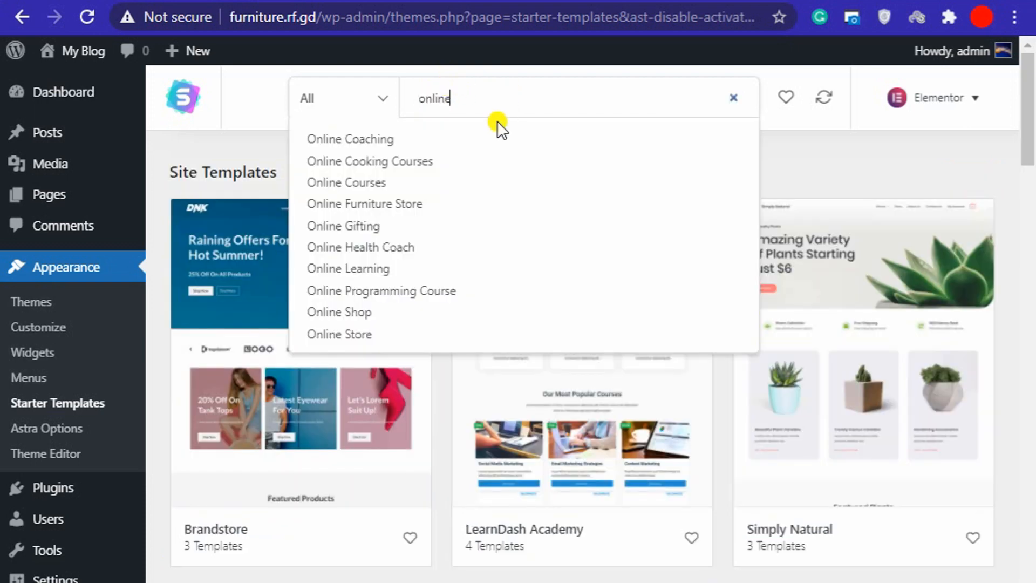
click(408, 162)
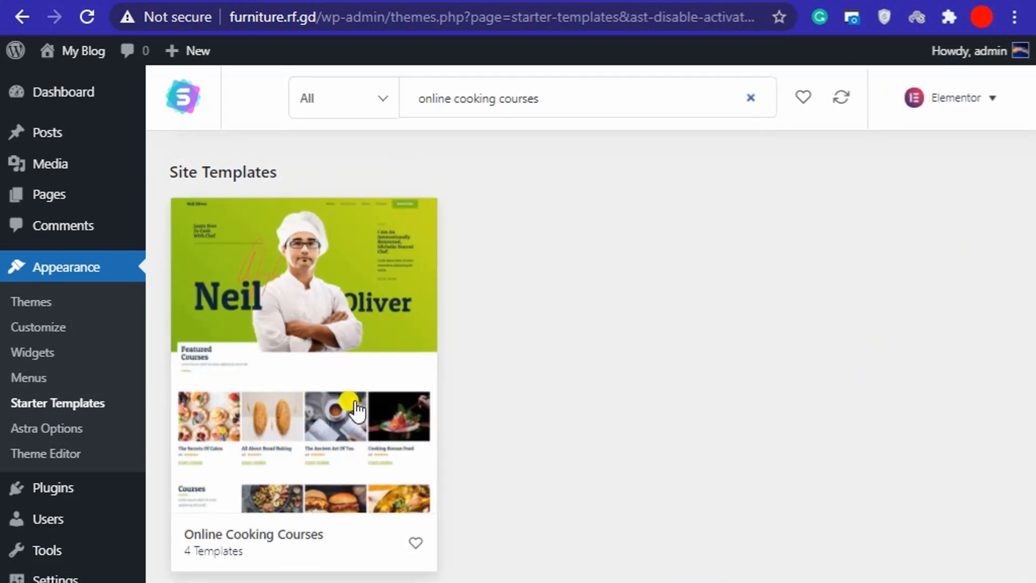
click(323, 372)
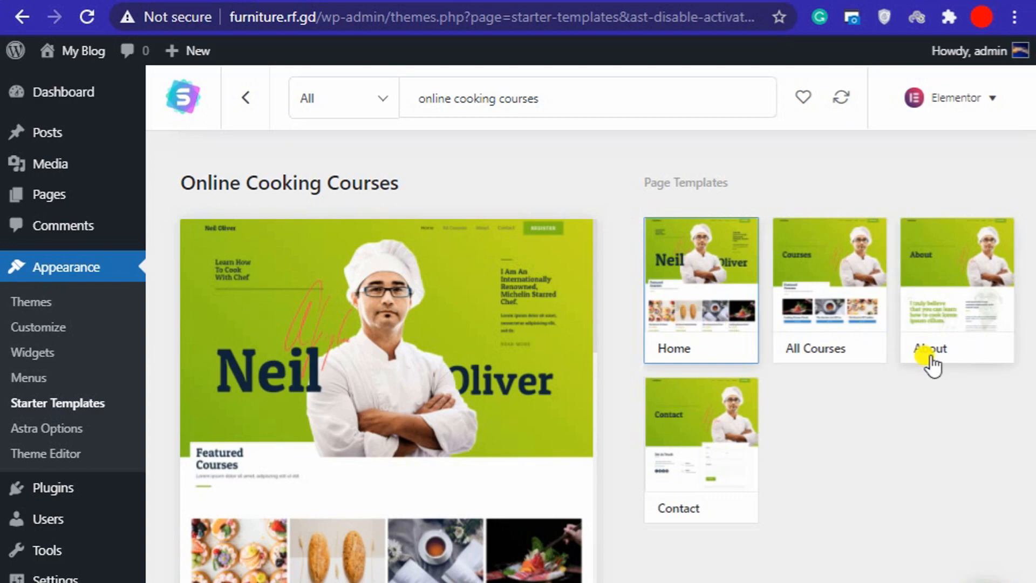
- Compare the template preview with the live demo, and continue its import while skipping the missing LearnDash plugins
scroll(402, 542, down, 10)
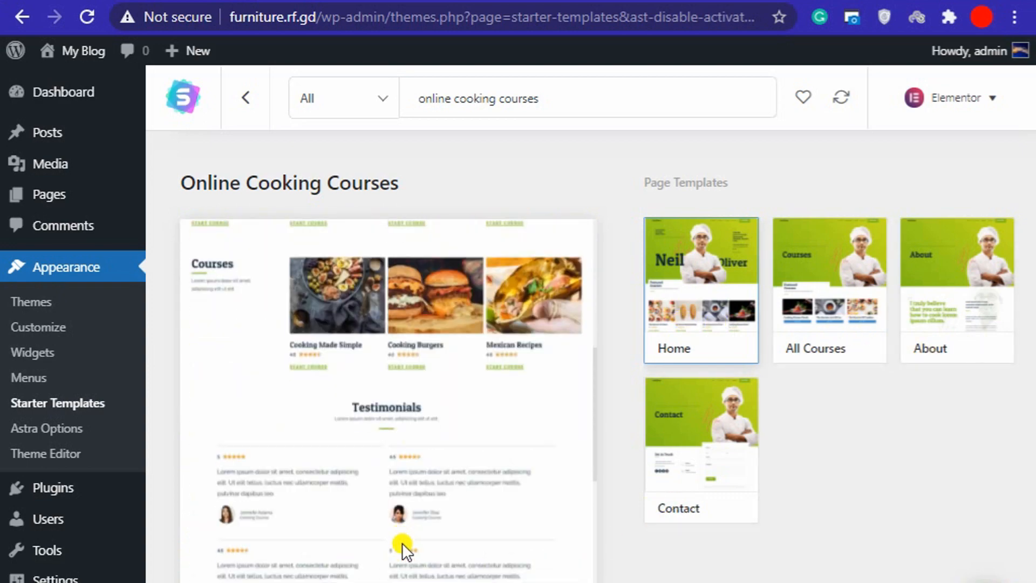
scroll(404, 543, up, 7)
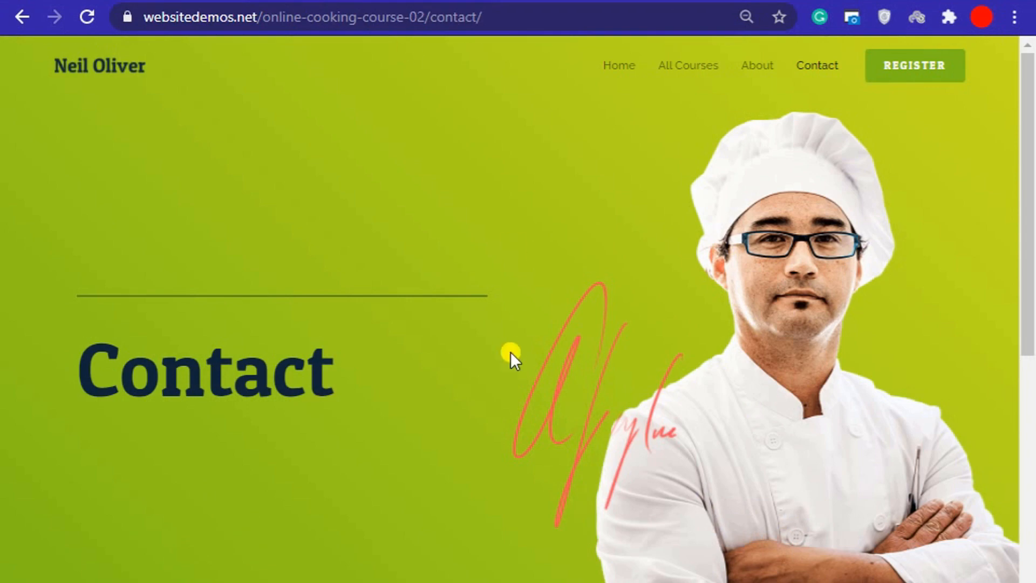
click(615, 69)
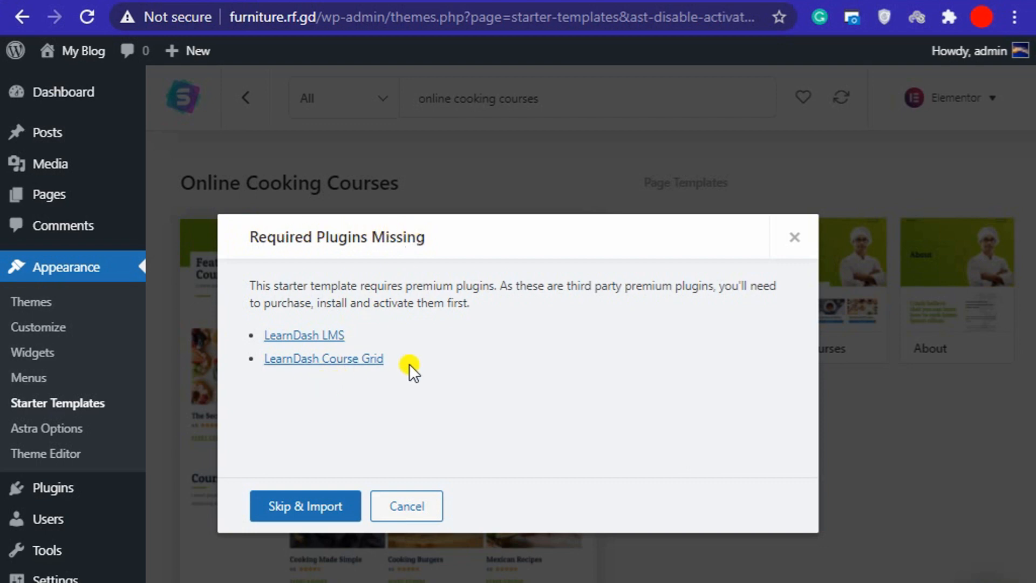
click(318, 508)
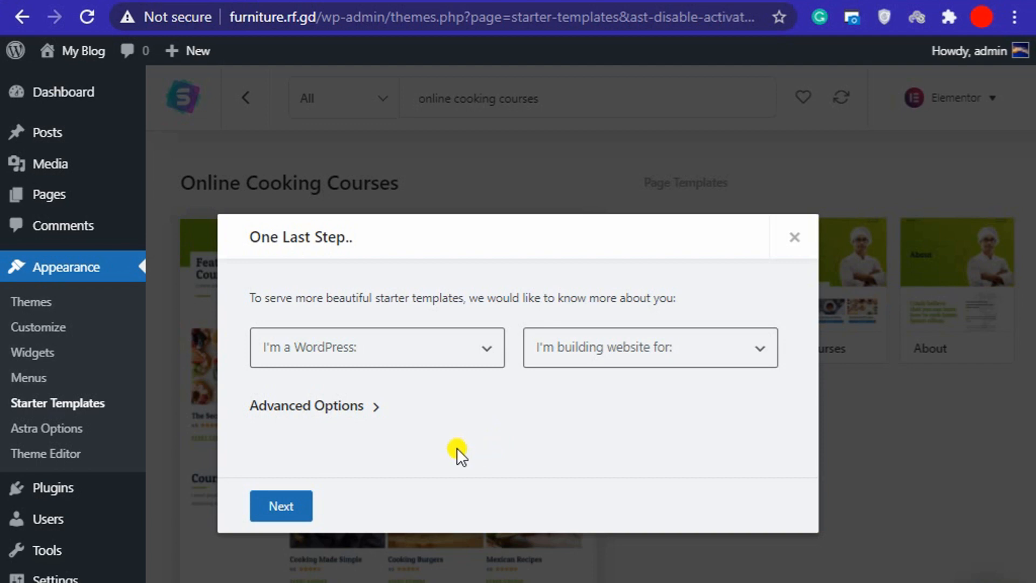
- Set the WordPress experience to Expert and the website purpose to Myself/My company, and continue the import setup
click(314, 363)
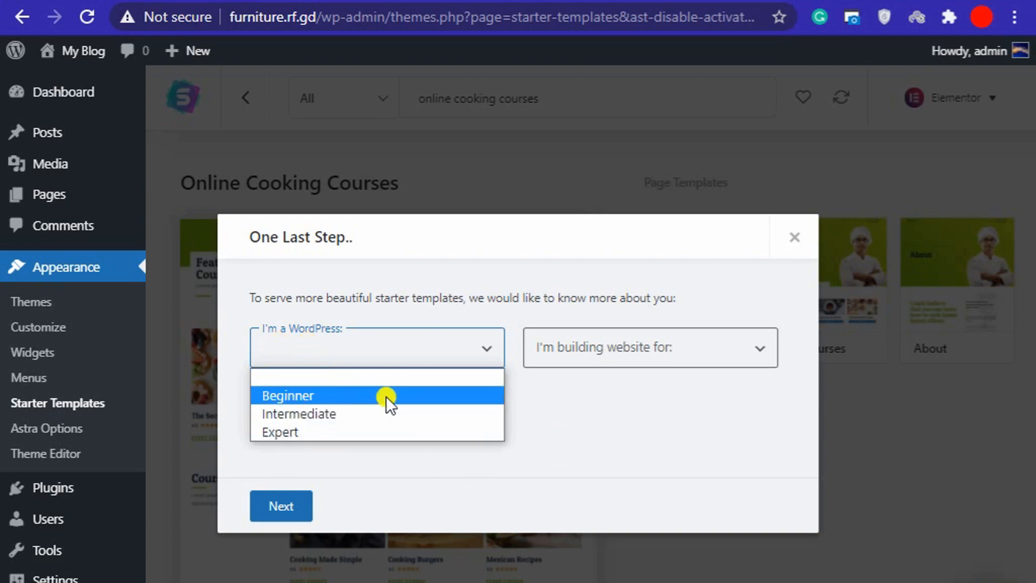
click(338, 436)
click(602, 348)
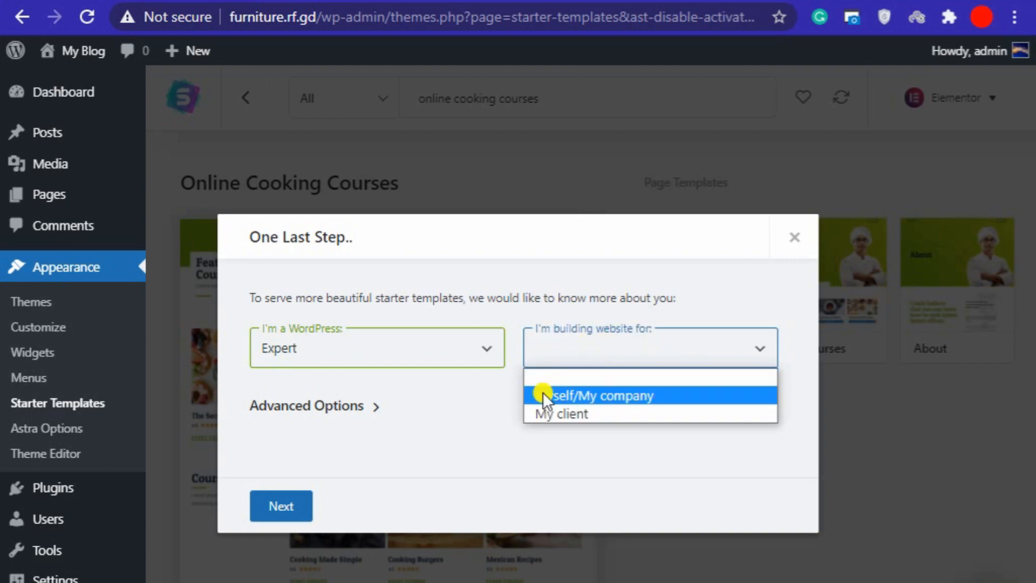
click(623, 395)
click(268, 507)
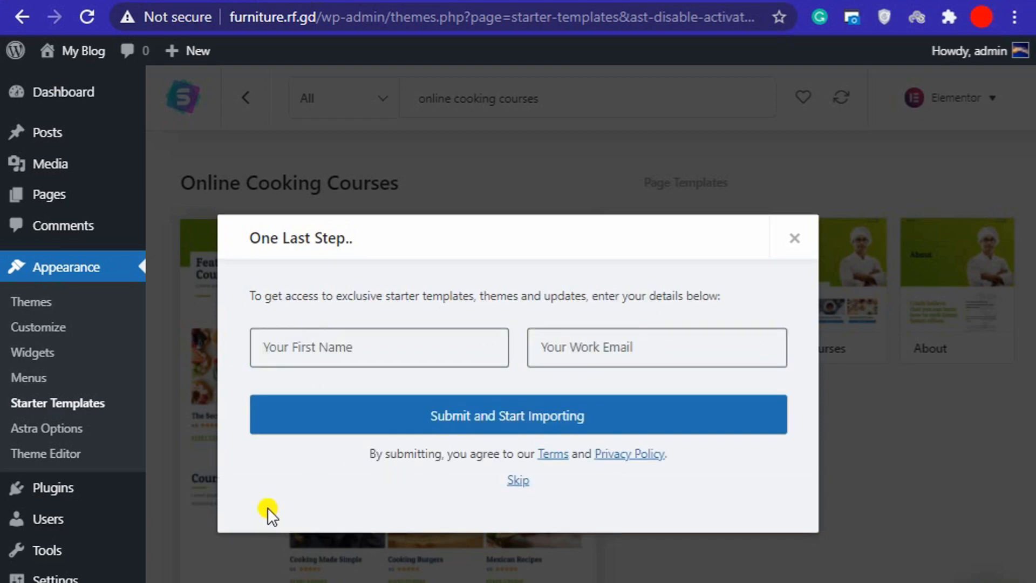
- Enter the first name and work email, submit them to start importing the template, and wait for the import
click(358, 354)
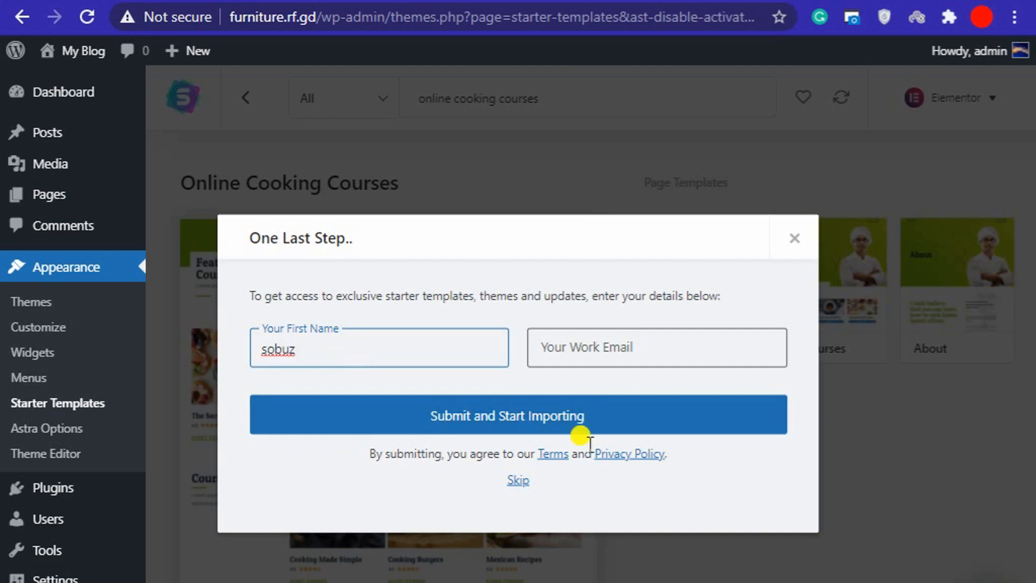
click(594, 345)
key(ctrl+v)
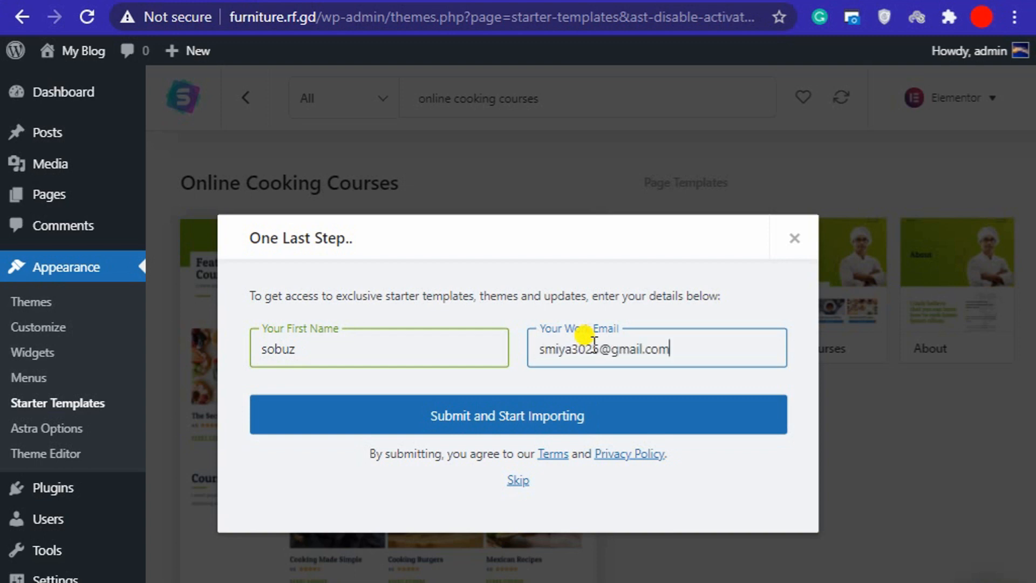
click(543, 423)
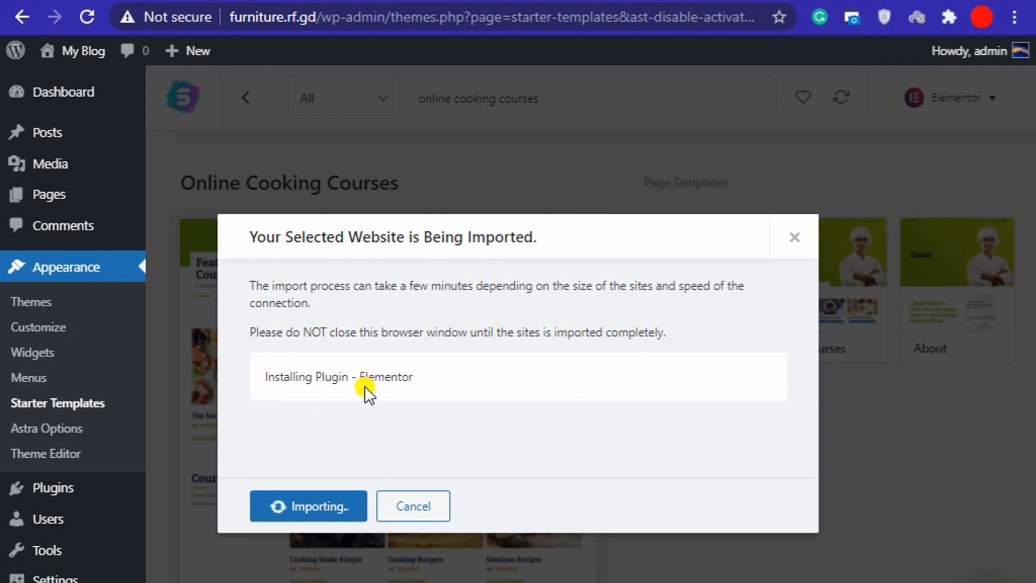
drag(265, 376, 430, 341)
click(267, 428)
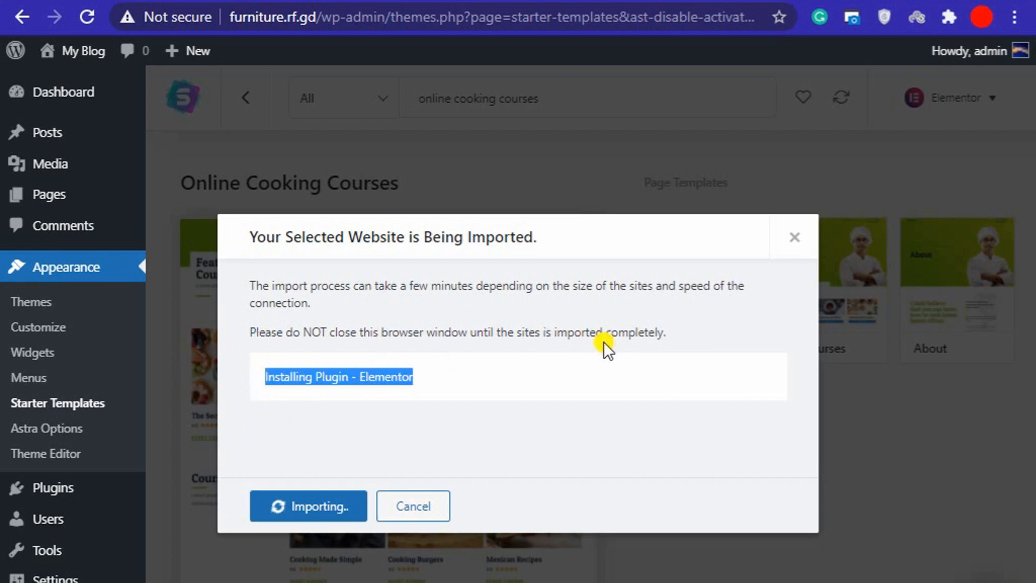
click(499, 400)
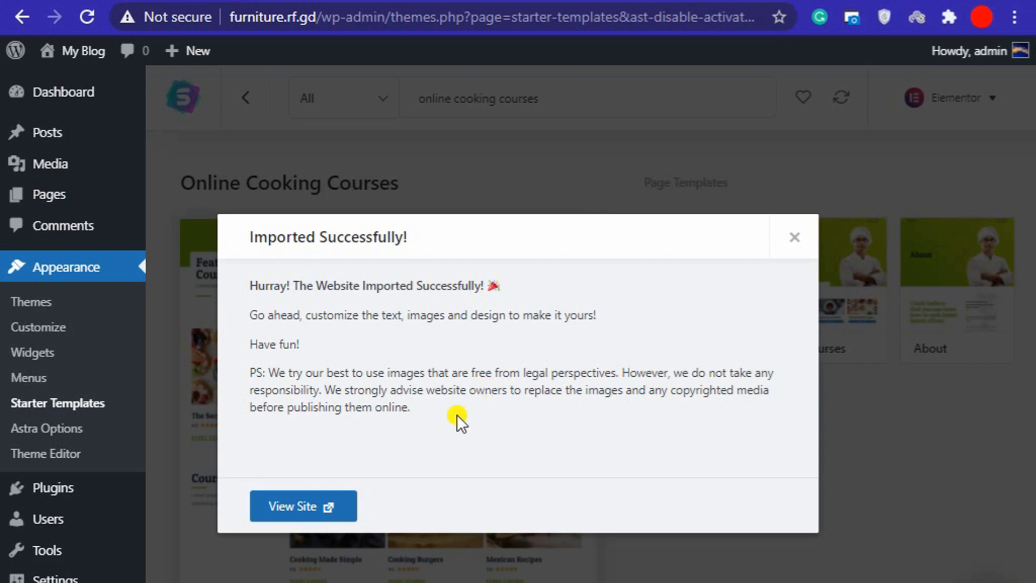
- View the imported site and examine its home page from the header down to the Features section
click(303, 507)
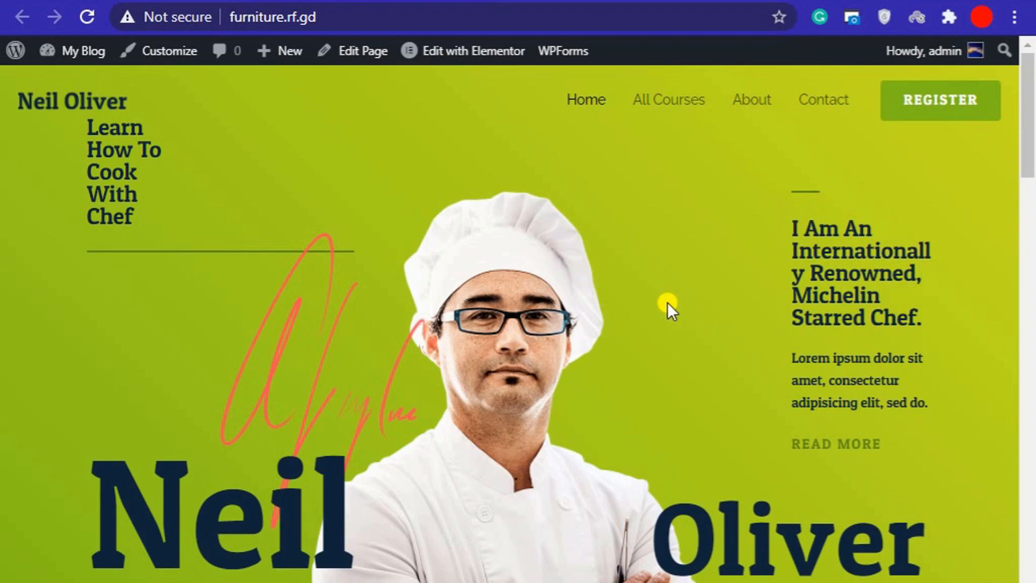
scroll(667, 304, down, 10)
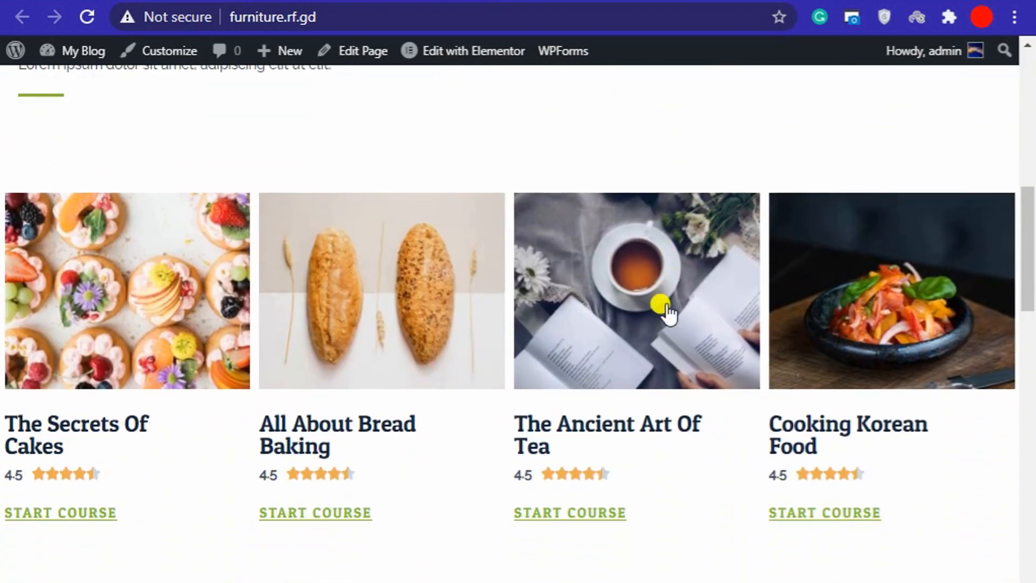
scroll(668, 307, down, 15)
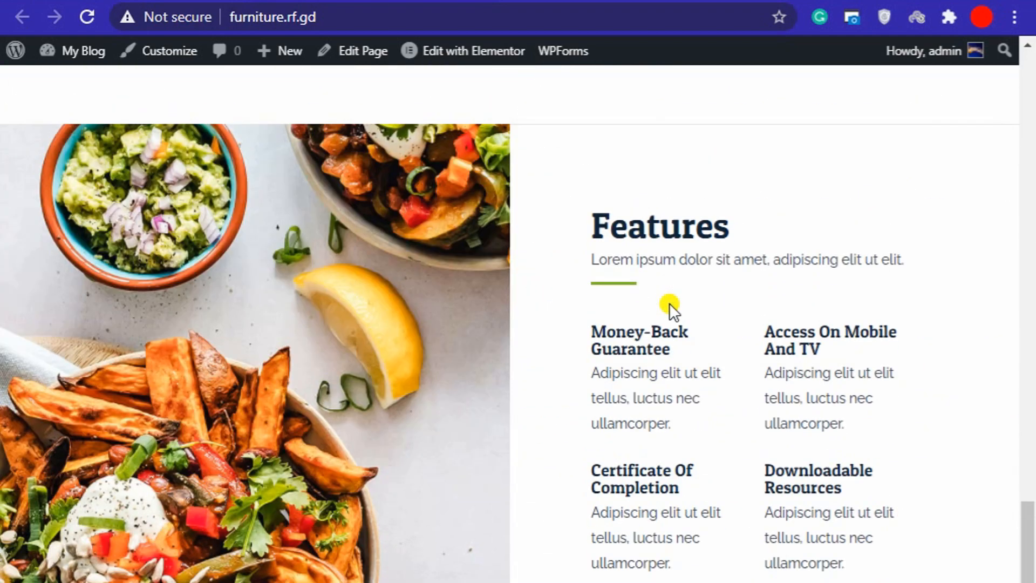
scroll(669, 302, down, 5)
scroll(669, 302, up, 15)
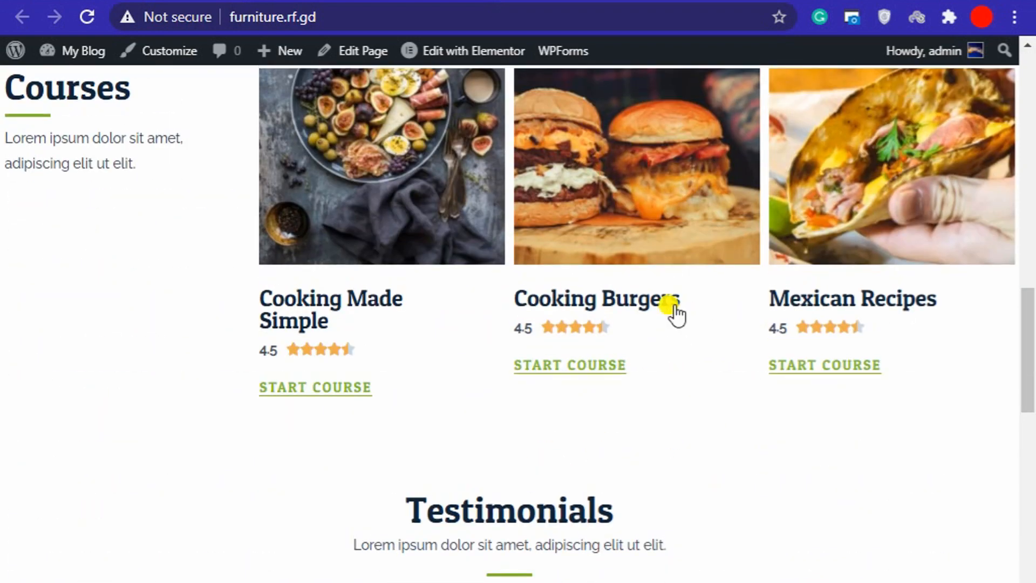
scroll(673, 307, up, 15)
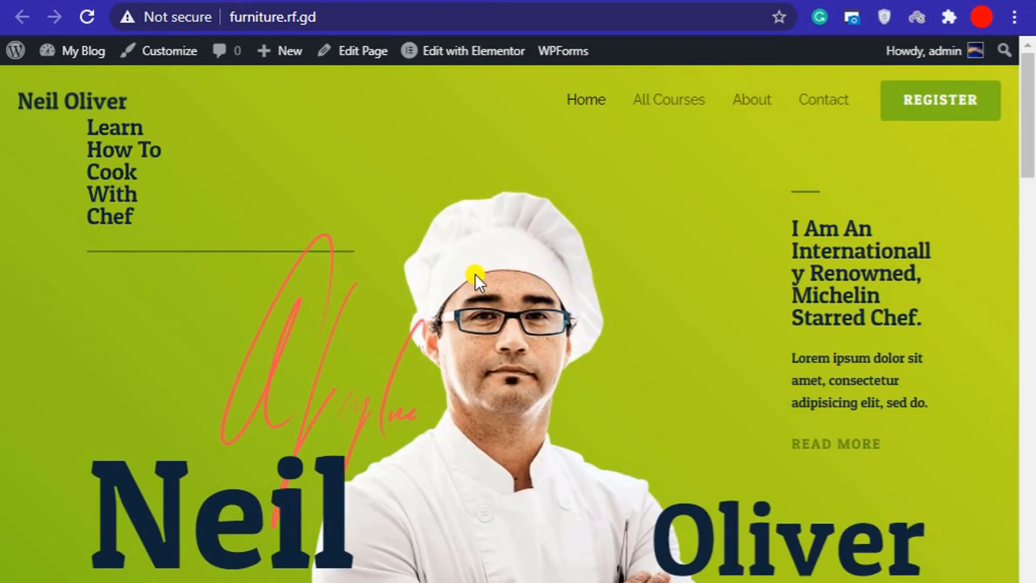
- Open the home page in the Elementor editor and replace the hero's large first-name heading with the freelancer's own name
click(472, 49)
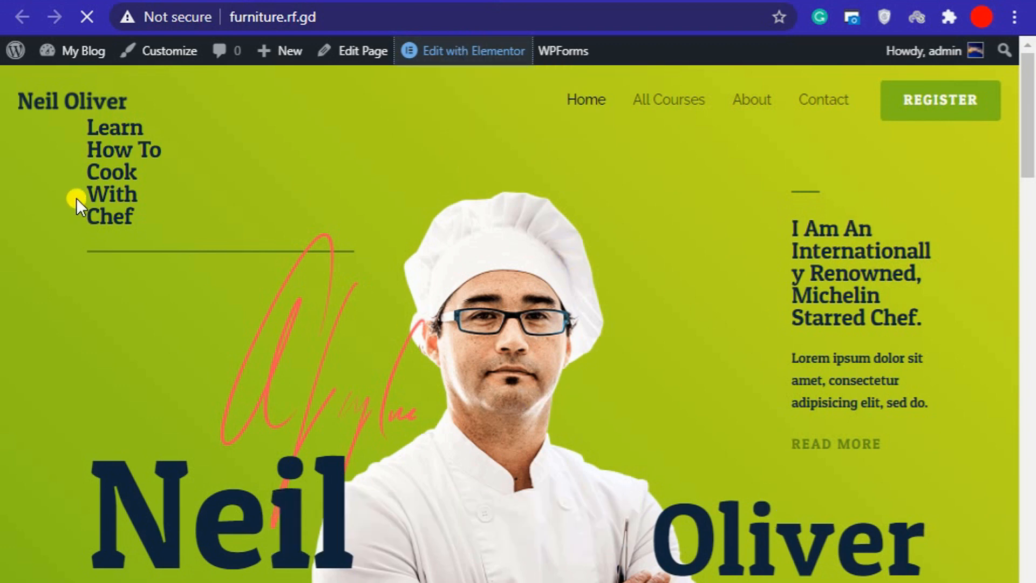
scroll(585, 374, down, 15)
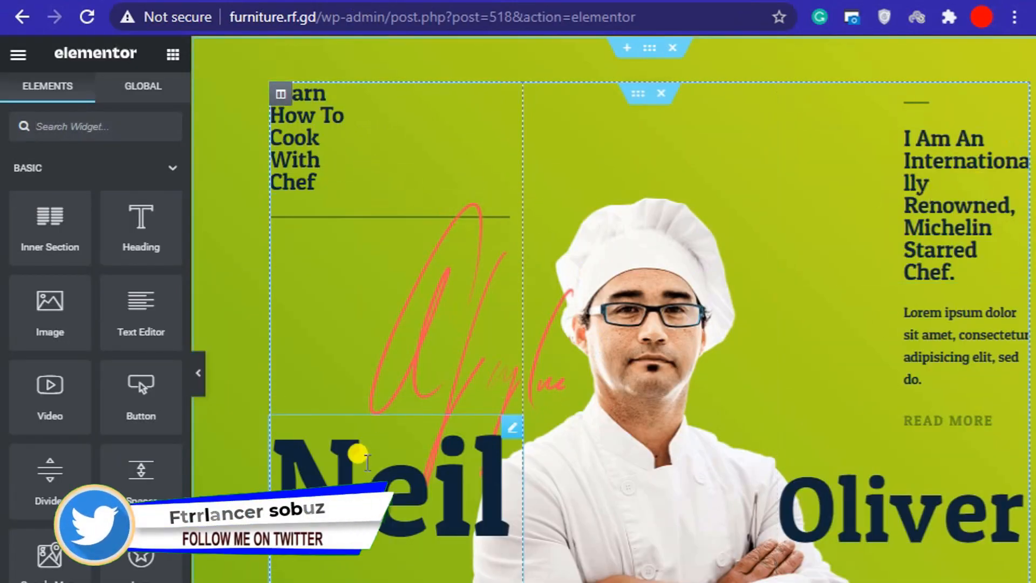
scroll(367, 470, down, 2)
click(383, 386)
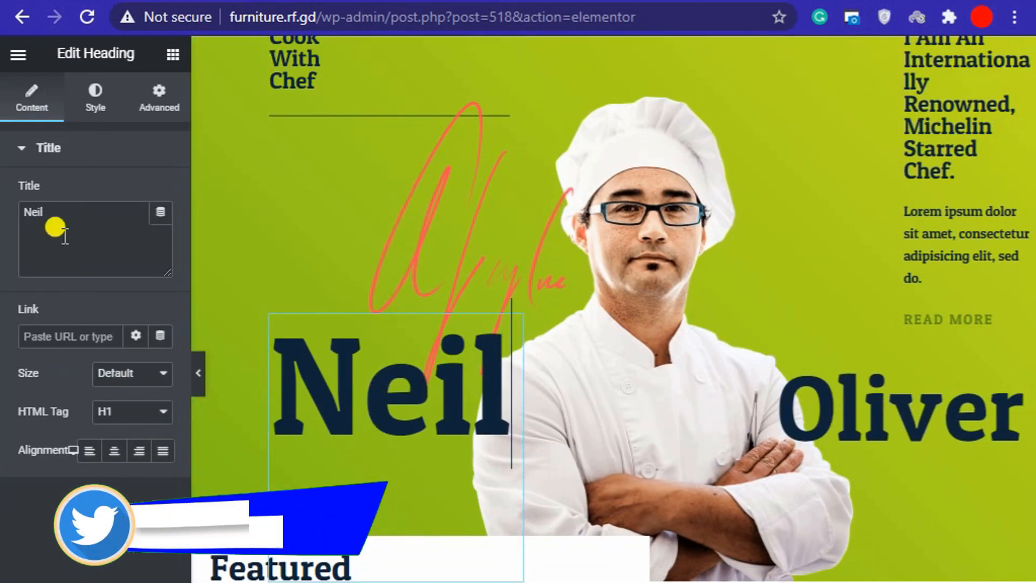
drag(64, 236, 3, 224)
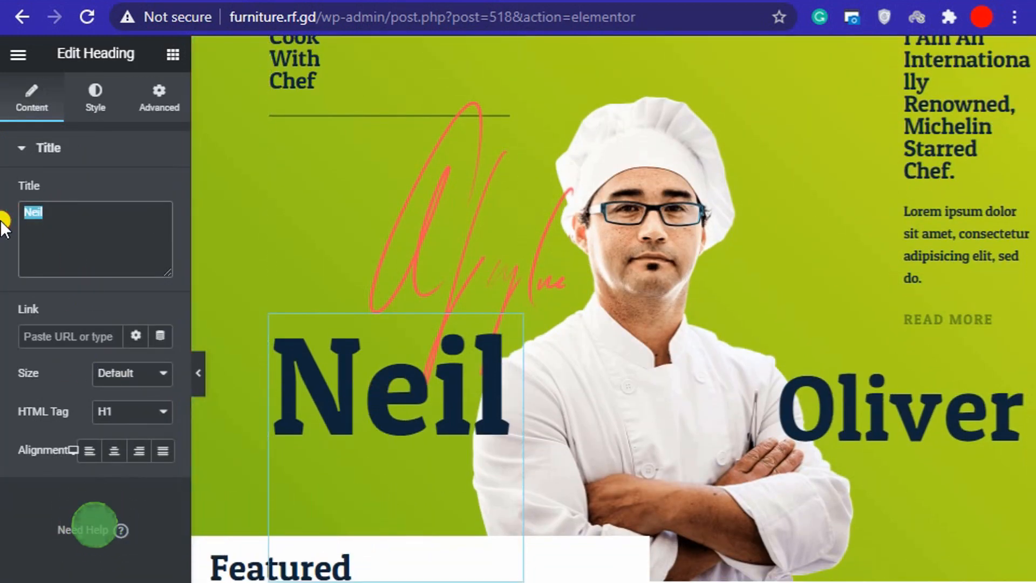
text(Fee)
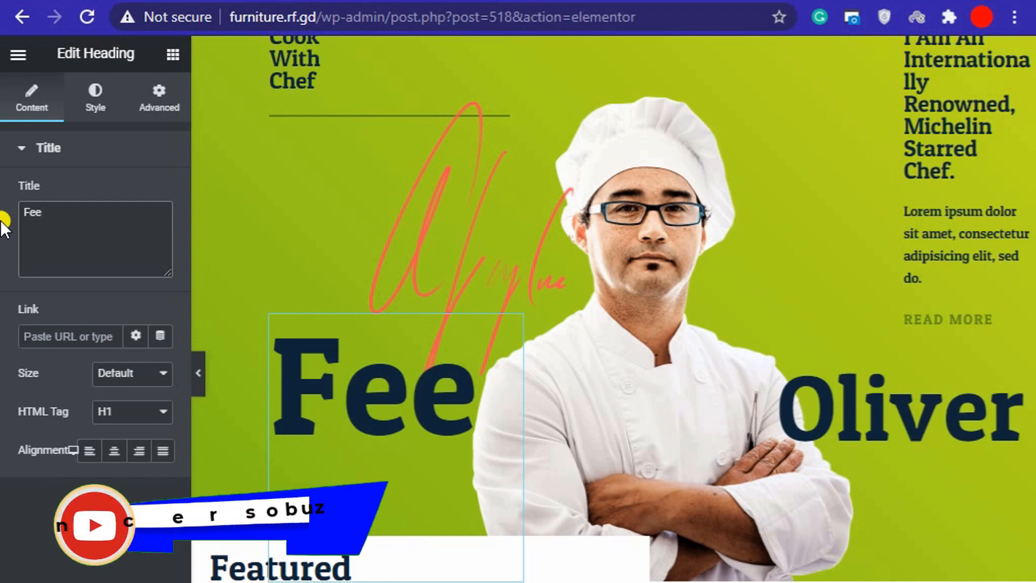
text(lancre S)
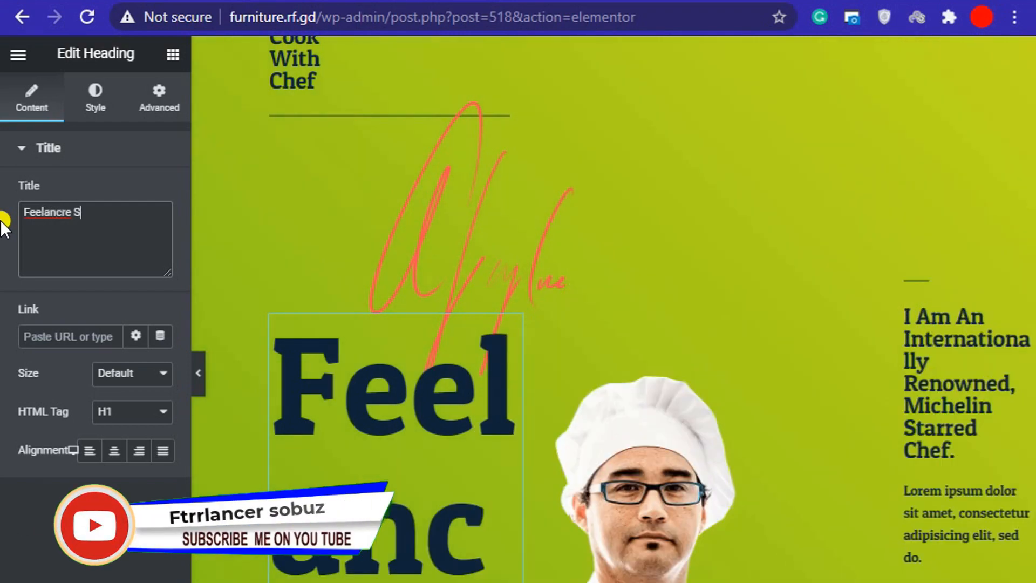
text(obuz)
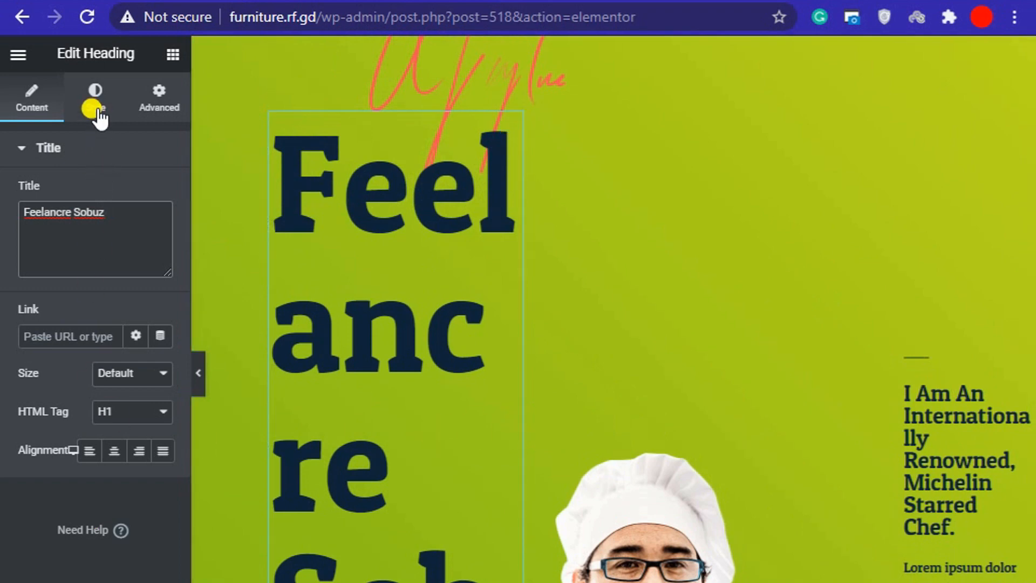
- Try a smaller font size of 8.8 VW in the hero name heading's typography
click(98, 111)
click(160, 231)
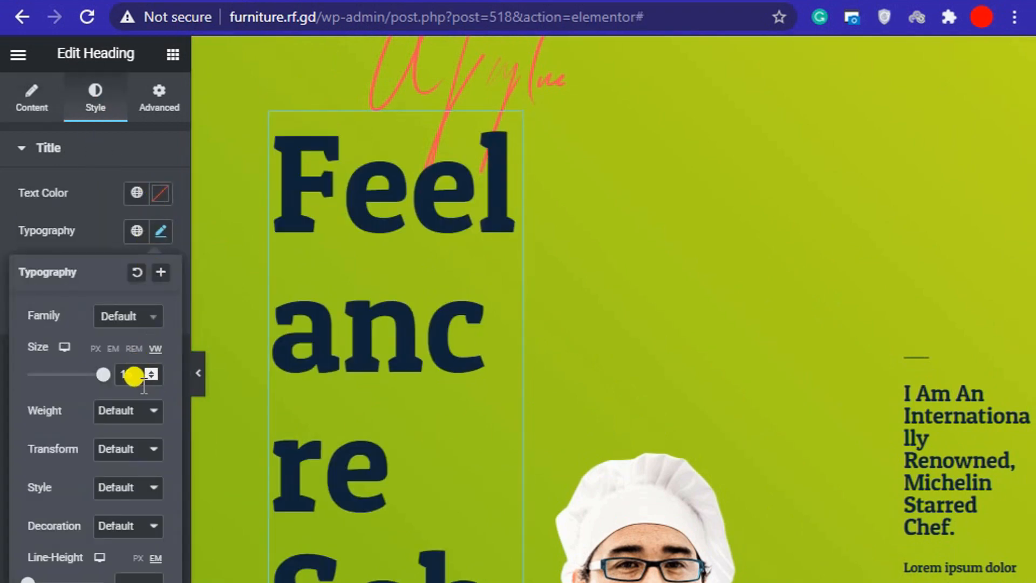
click(150, 380)
click(150, 380)
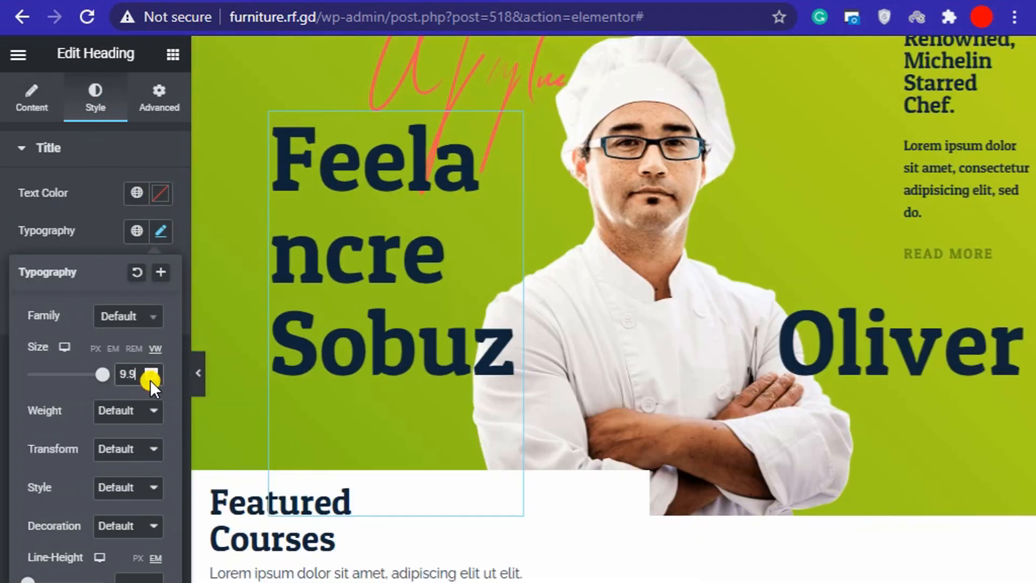
click(150, 380)
click(150, 380)
click(150, 380)
click(150, 380)
click(150, 380)
click(150, 380)
click(150, 379)
click(150, 380)
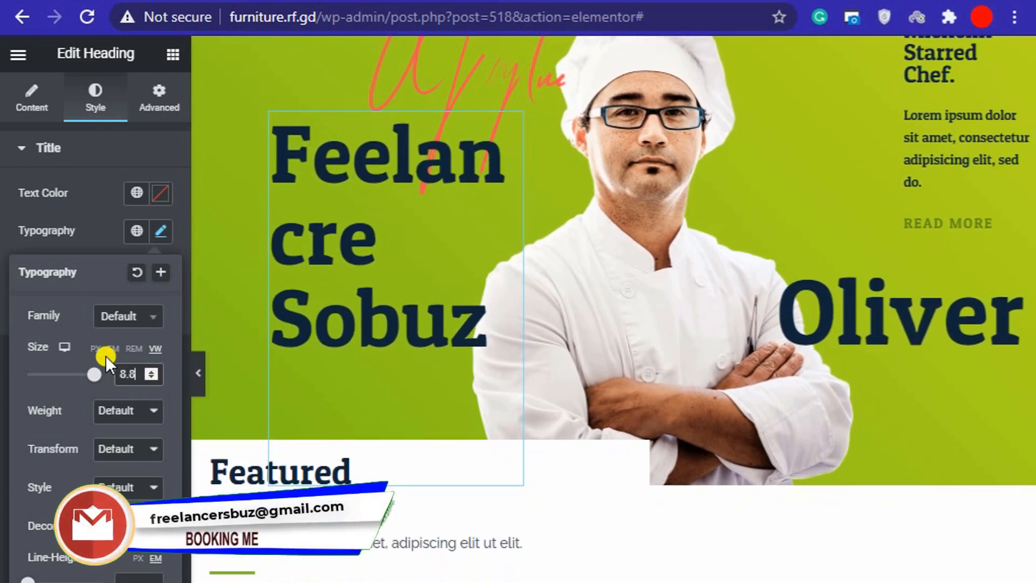
- Switch the hero name heading's font size unit to PX and set the size to 80
click(95, 349)
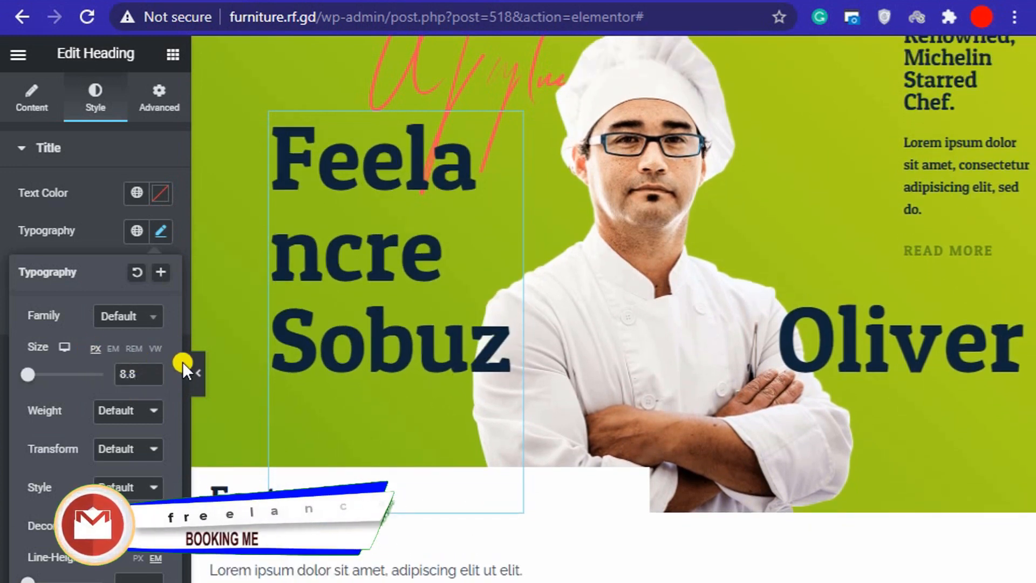
click(149, 370)
click(149, 370)
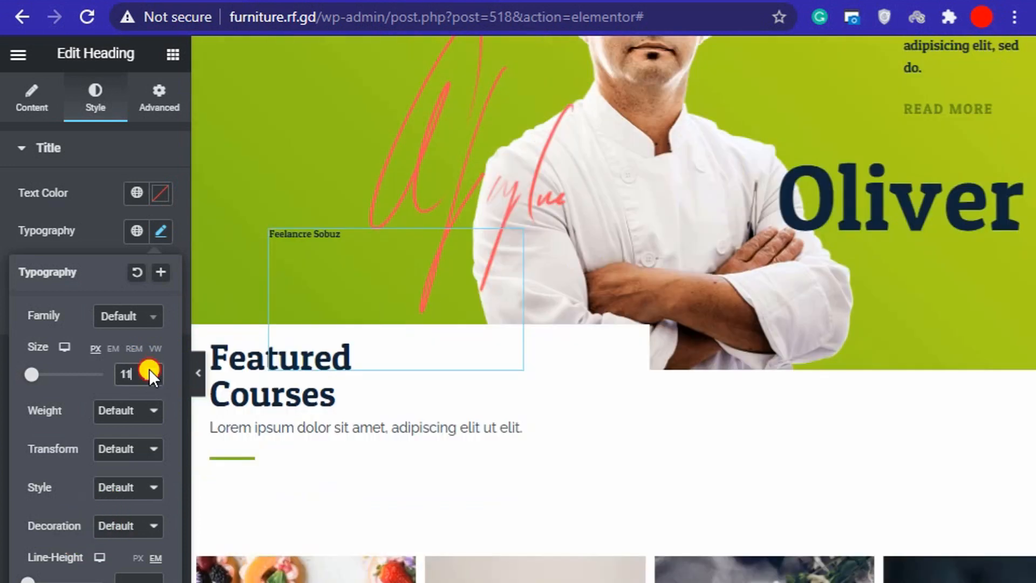
click(150, 369)
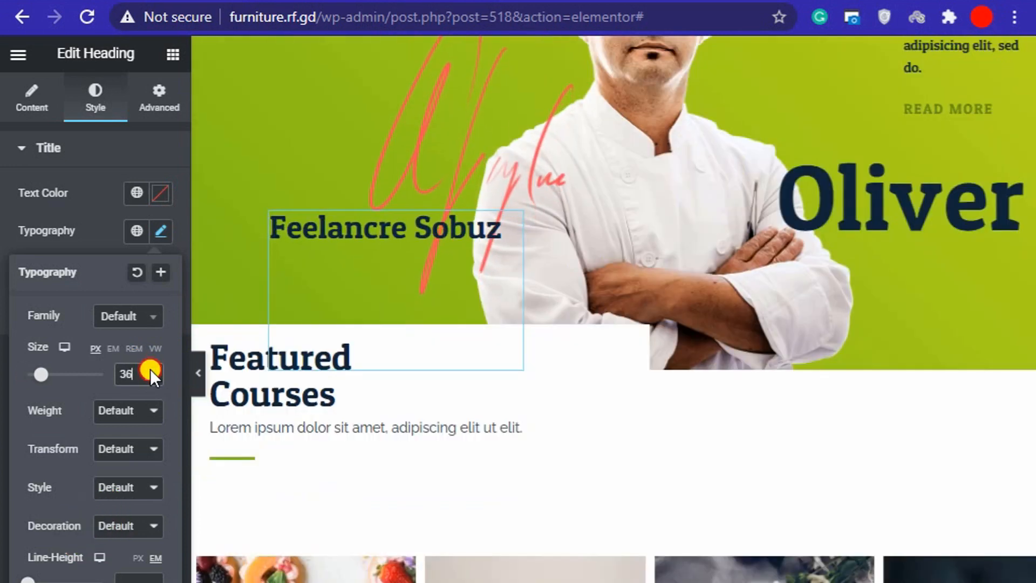
click(151, 369)
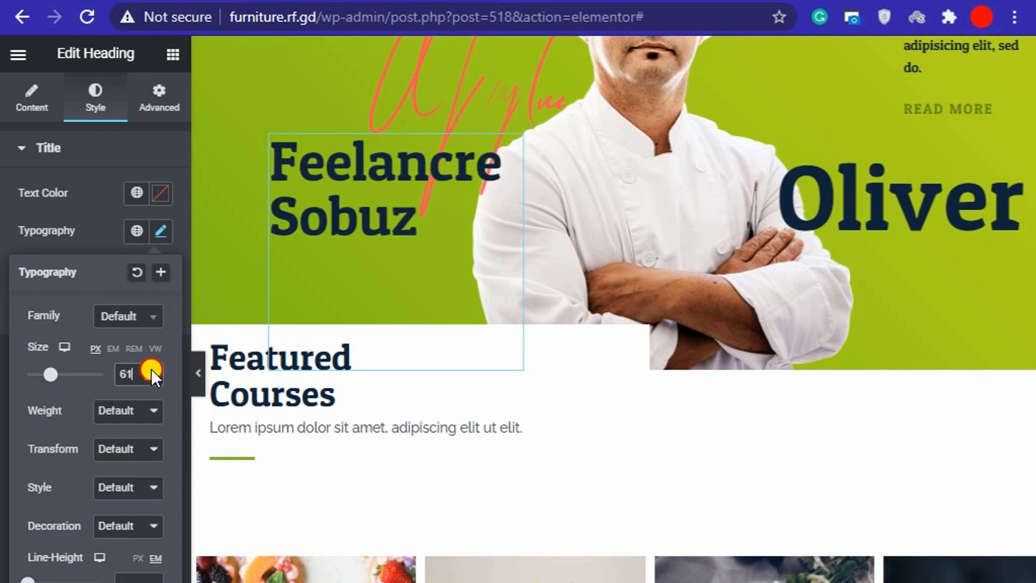
click(151, 370)
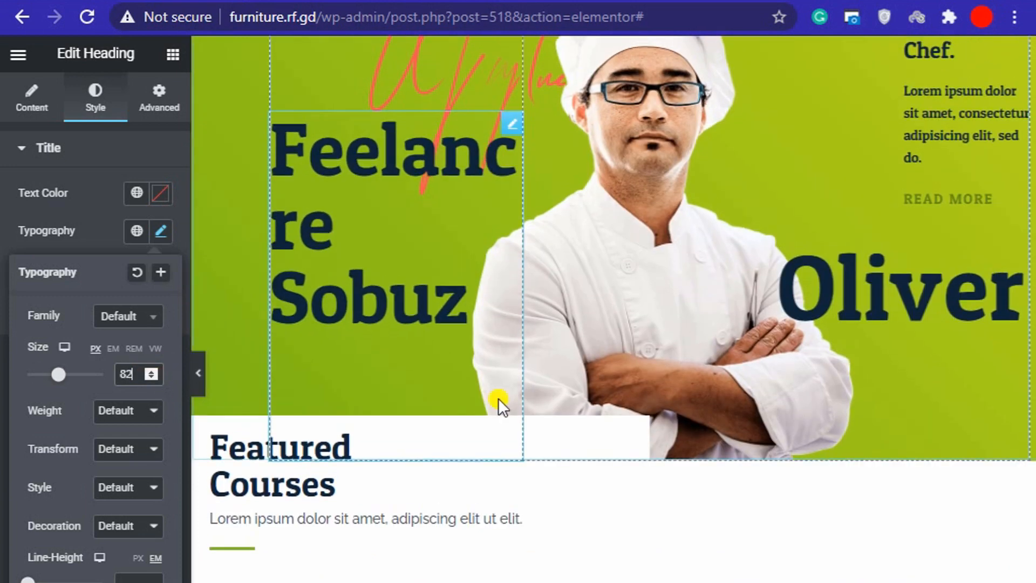
click(152, 377)
click(152, 377)
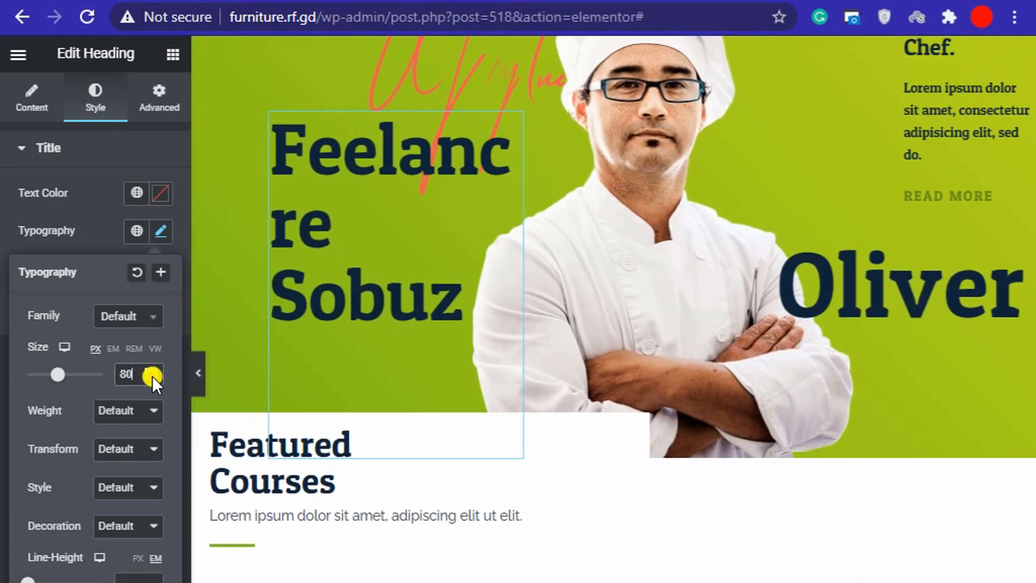
- Set the hero name heading's text color to white (#FFFFFF)
click(160, 194)
drag(138, 321, 58, 219)
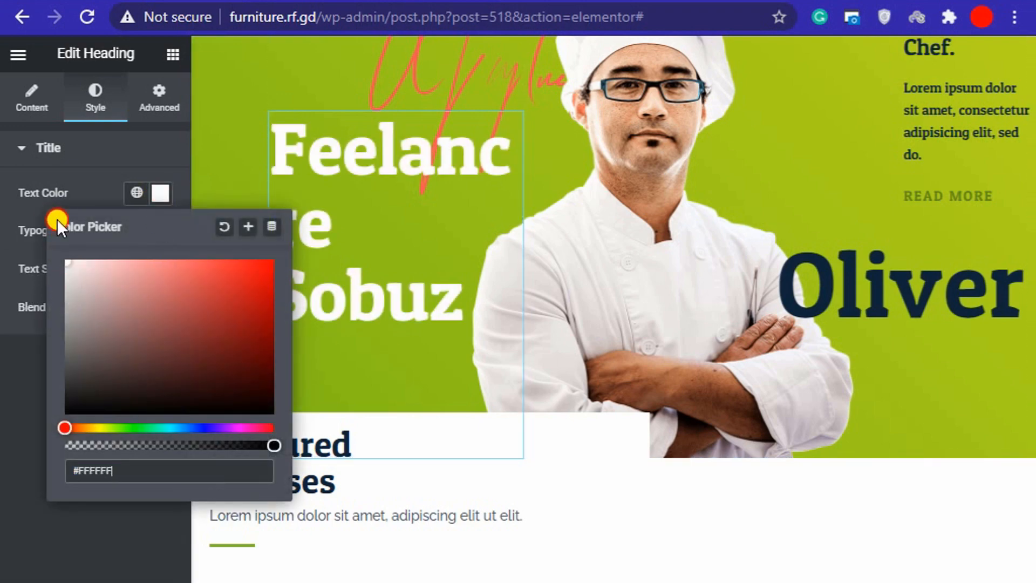
click(98, 532)
- Inspect the editable settings of the Featured Courses images for cakes and Korean food, and of the tea course heading
scroll(488, 335, up, 5)
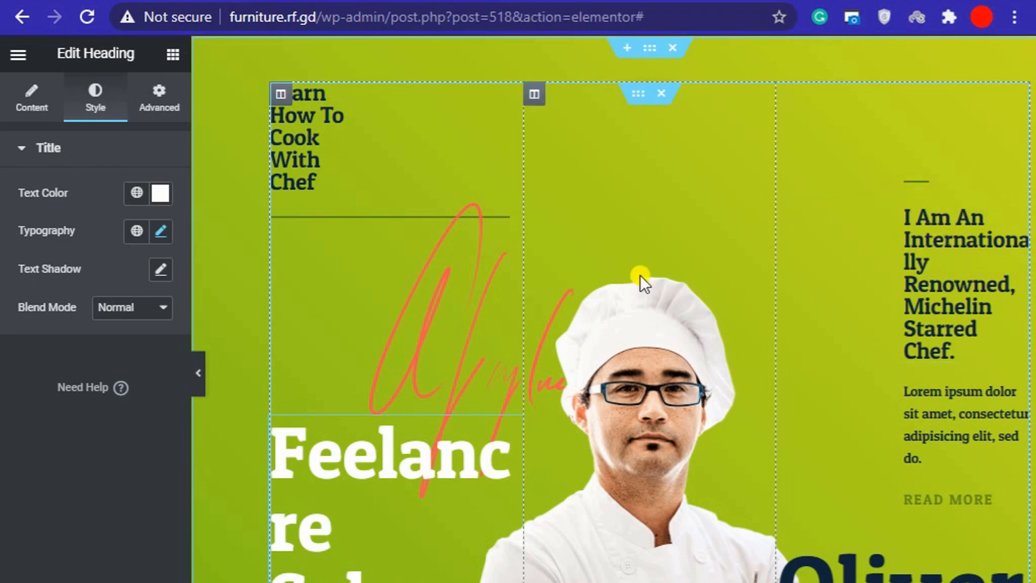
scroll(744, 342, down, 10)
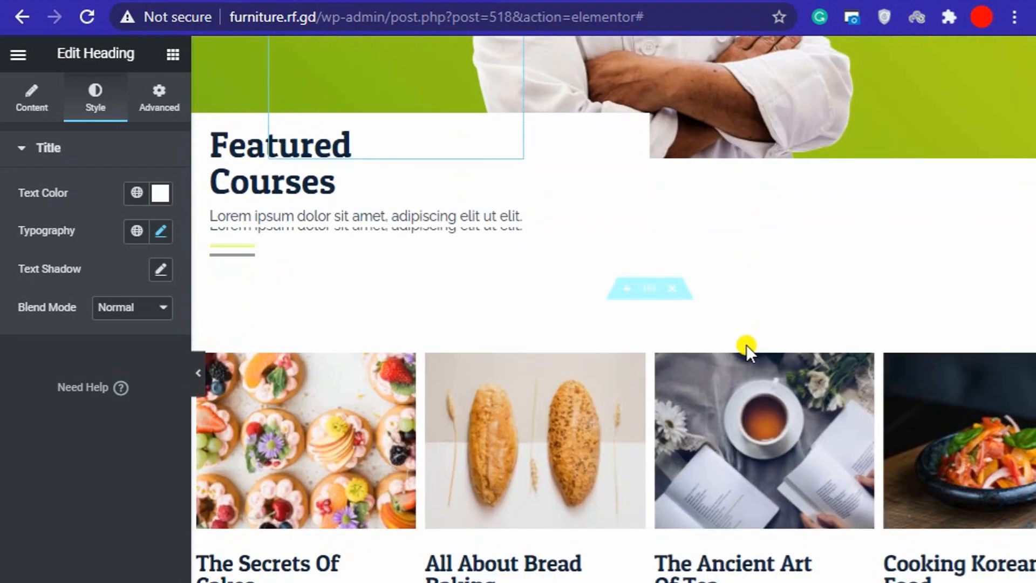
click(353, 442)
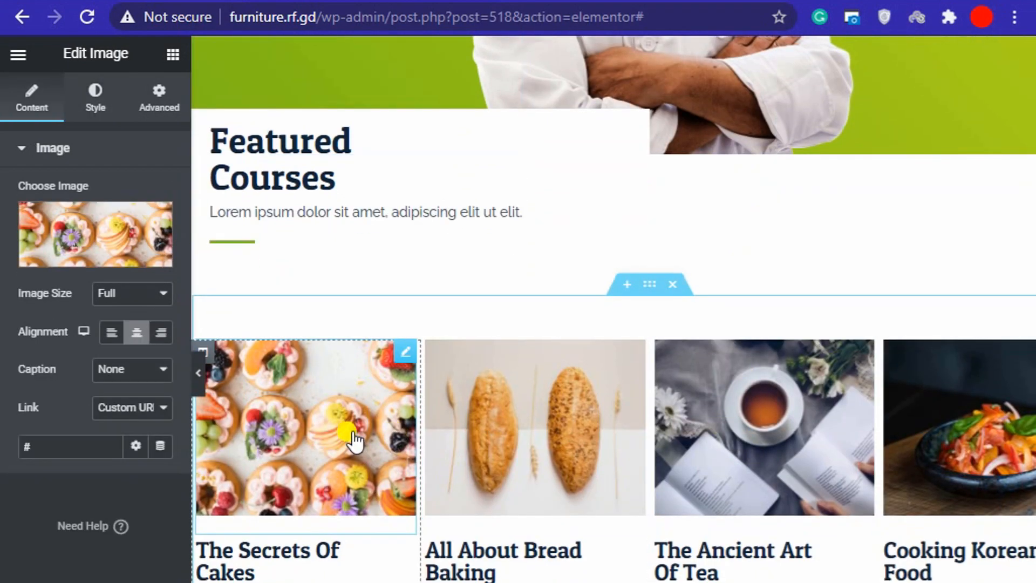
click(911, 421)
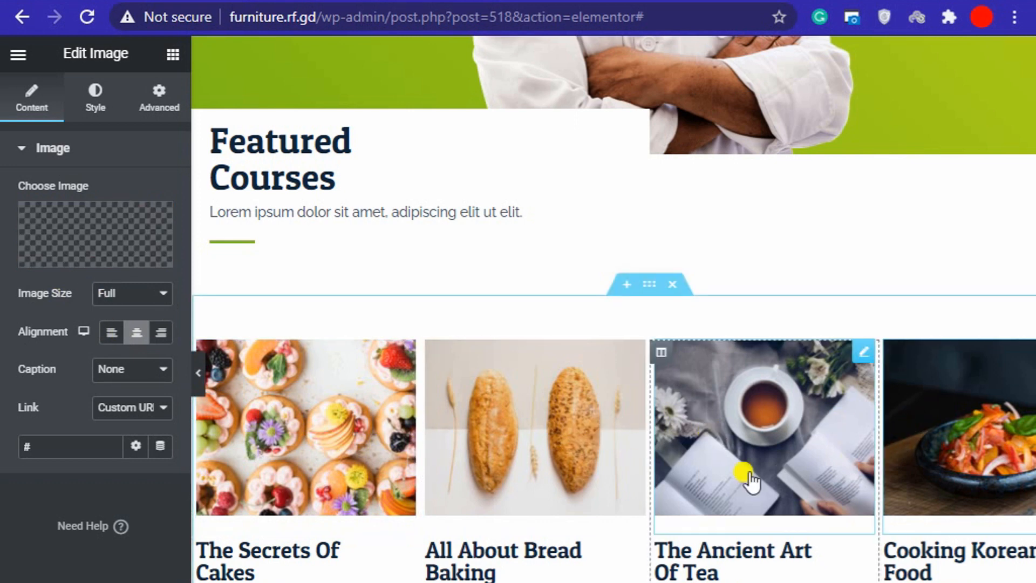
click(746, 553)
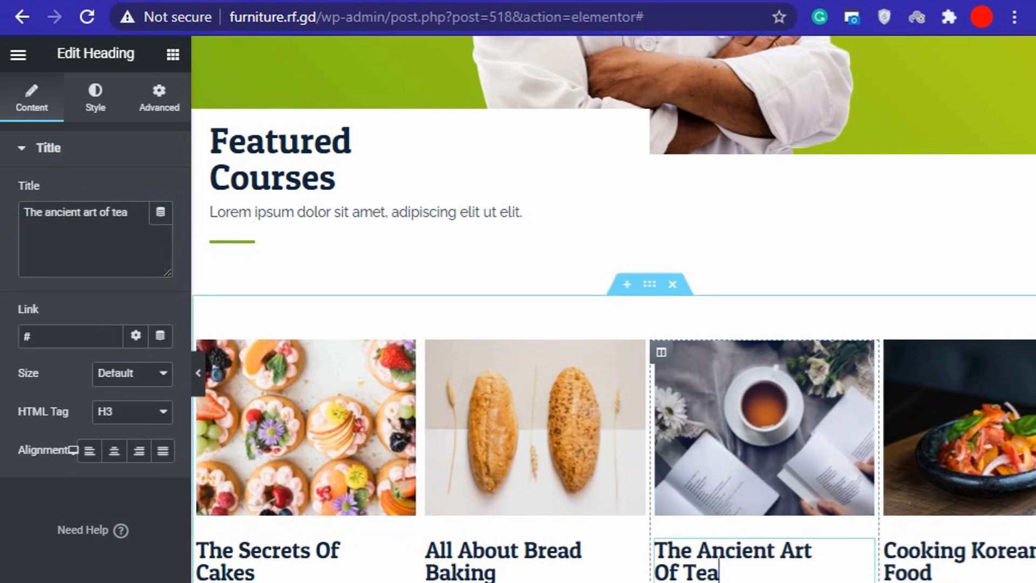
- Review the rest of the page in the editor, from the courses through Testimonials and Features to the end, and return to the hero
scroll(403, 529, down, 12)
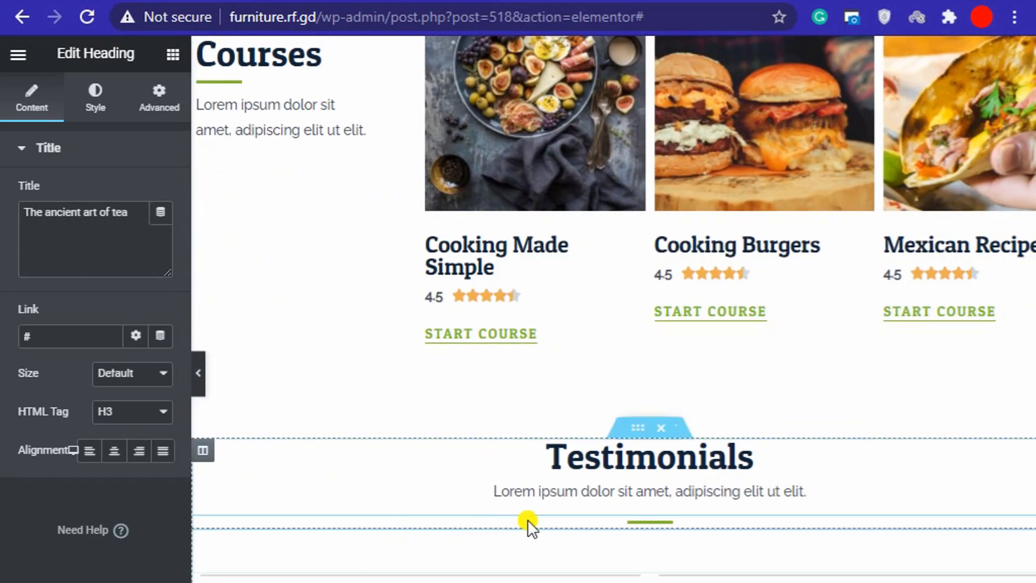
scroll(527, 519, down, 10)
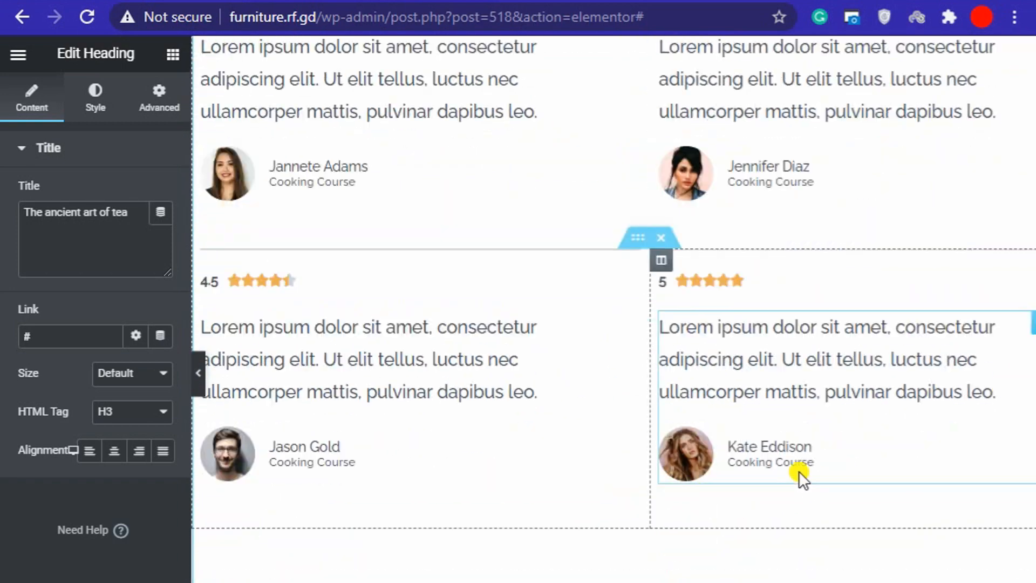
scroll(779, 507, down, 5)
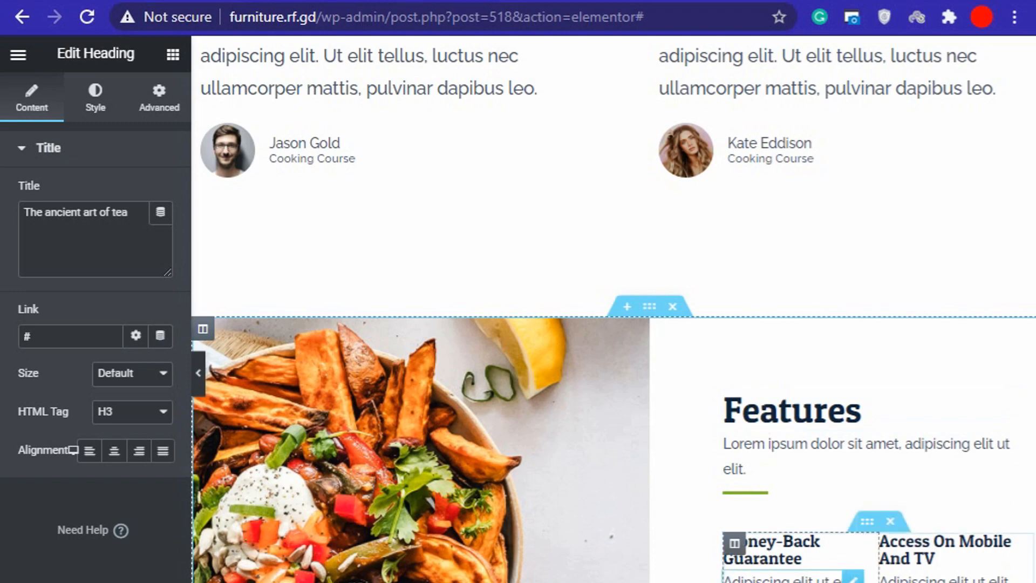
scroll(720, 520, down, 5)
scroll(720, 520, down, 5)
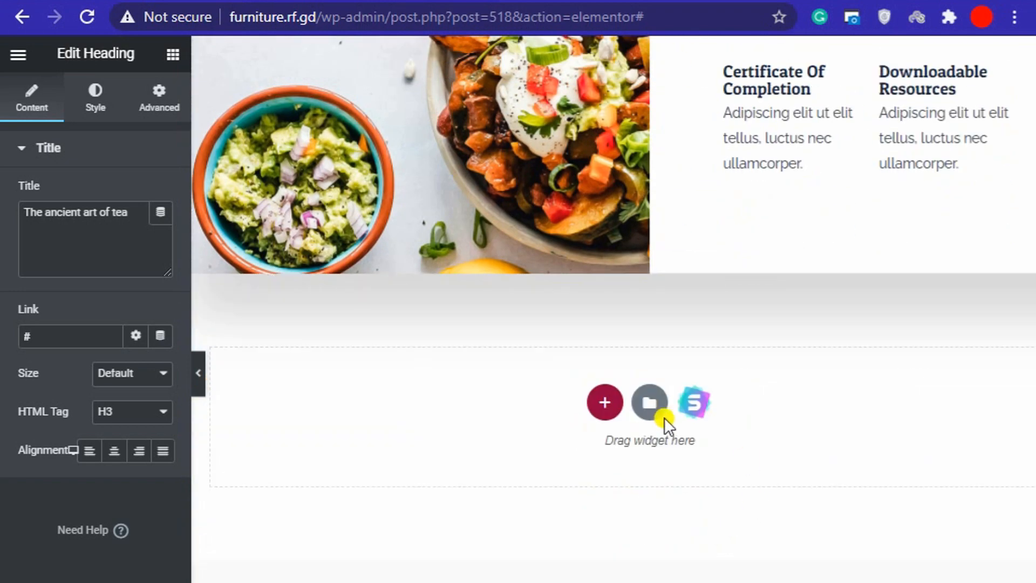
scroll(602, 524, down, 5)
scroll(547, 403, up, 20)
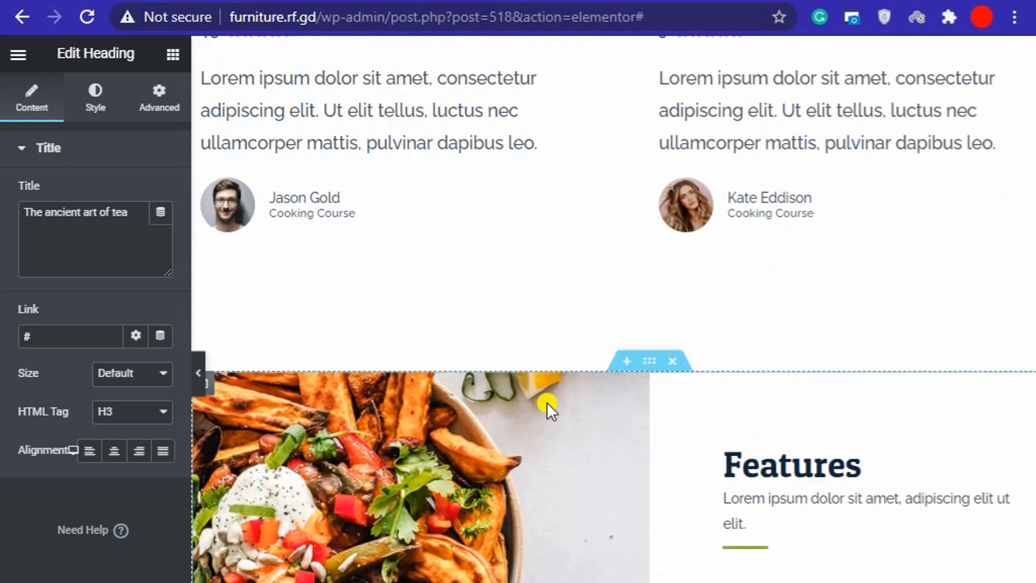
scroll(520, 402, up, 8)
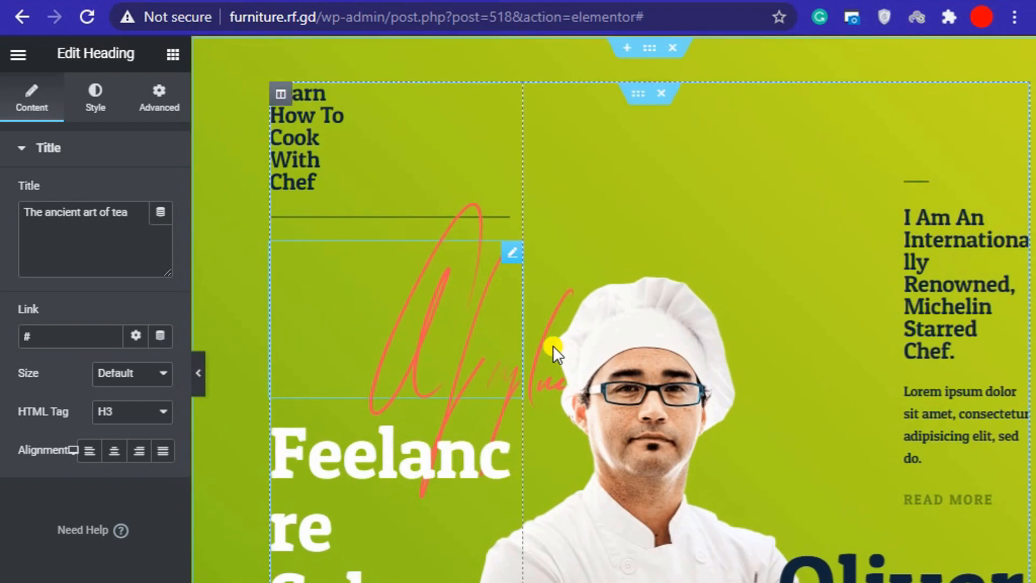
scroll(669, 354, down, 2)
scroll(669, 352, up, 2)
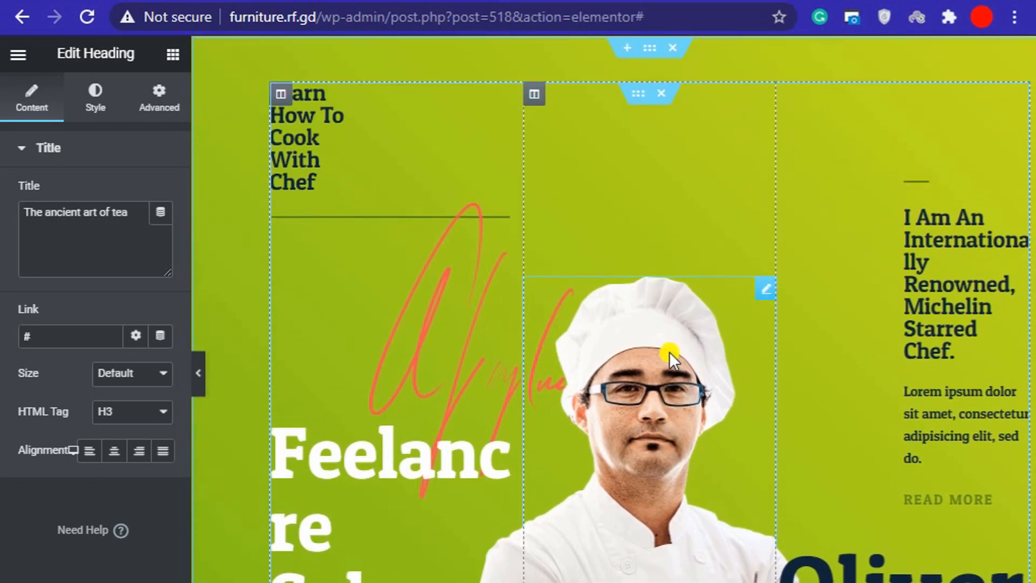